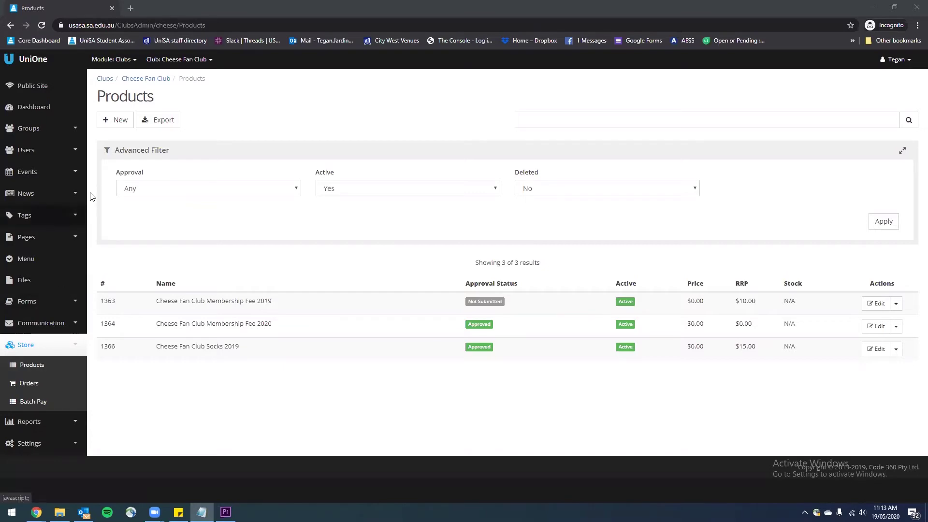
- Create a new product and name it "Cheese Fan Club Socks 2020"
click(119, 130)
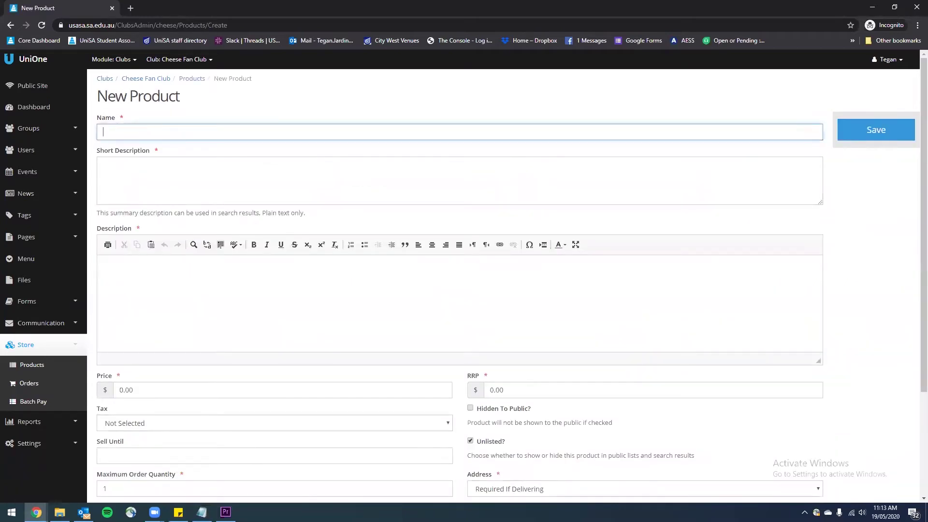
key(alt+Tab)
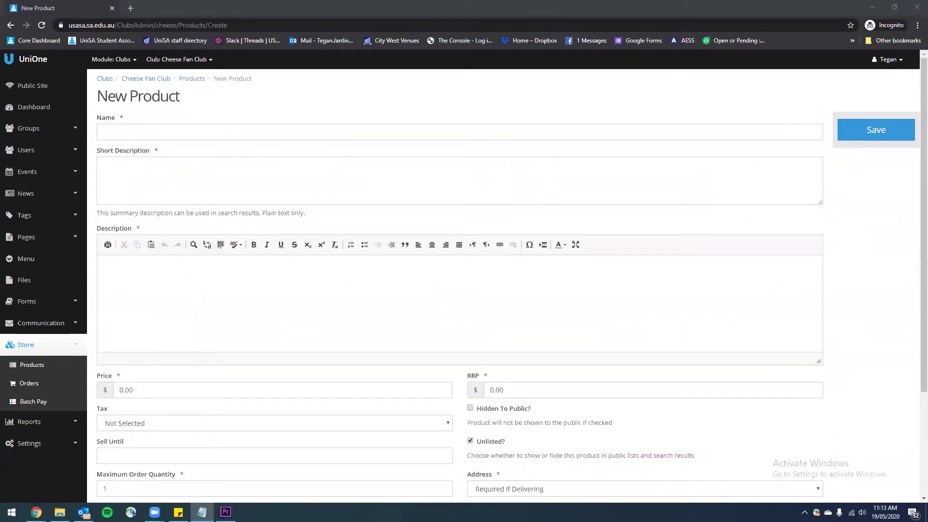
click(136, 133)
right_click(135, 135)
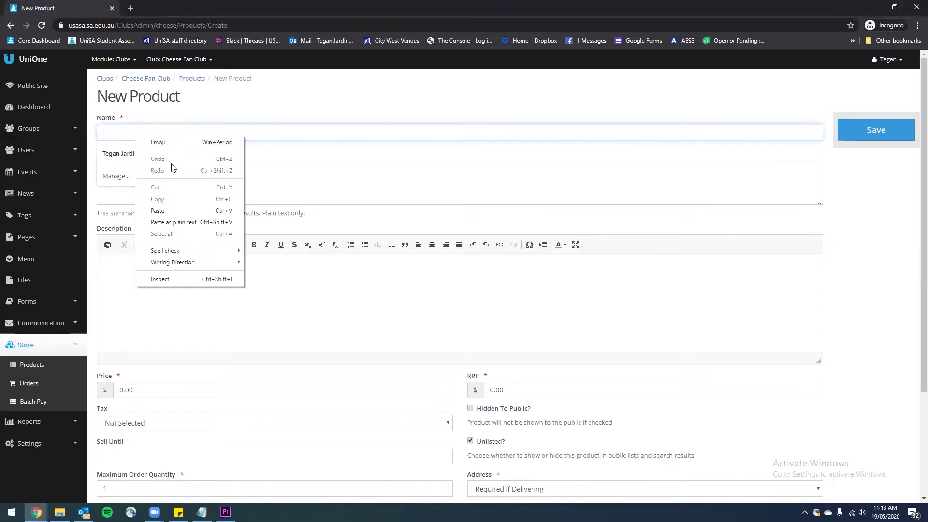
click(174, 210)
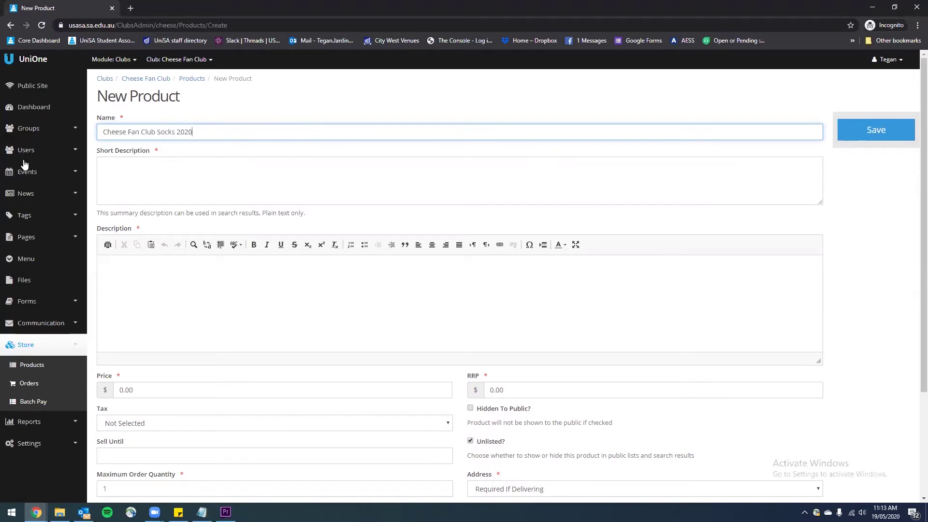
- Fill in the short description with "Feta for your feet! Taleggio for your toes!"
key(alt+Tab)
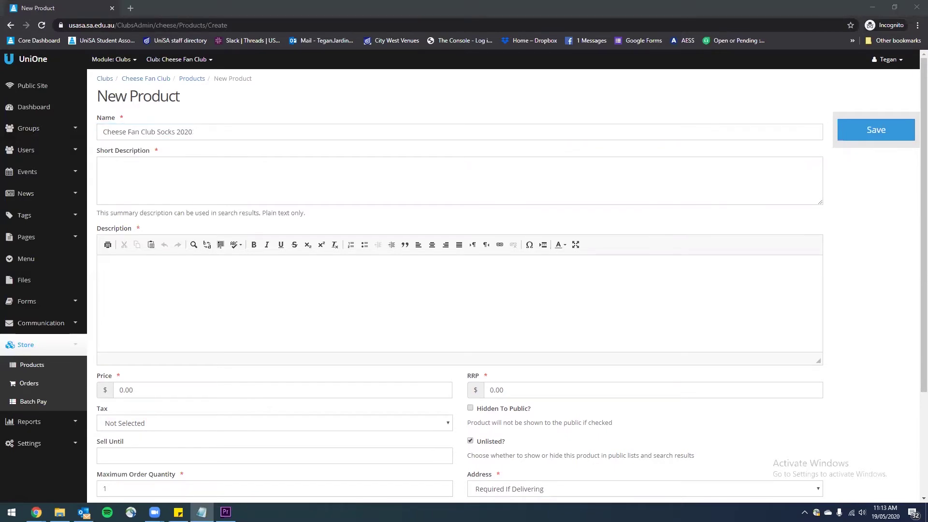
click(186, 194)
text(Feta for your feet! Taleggio for your toes!)
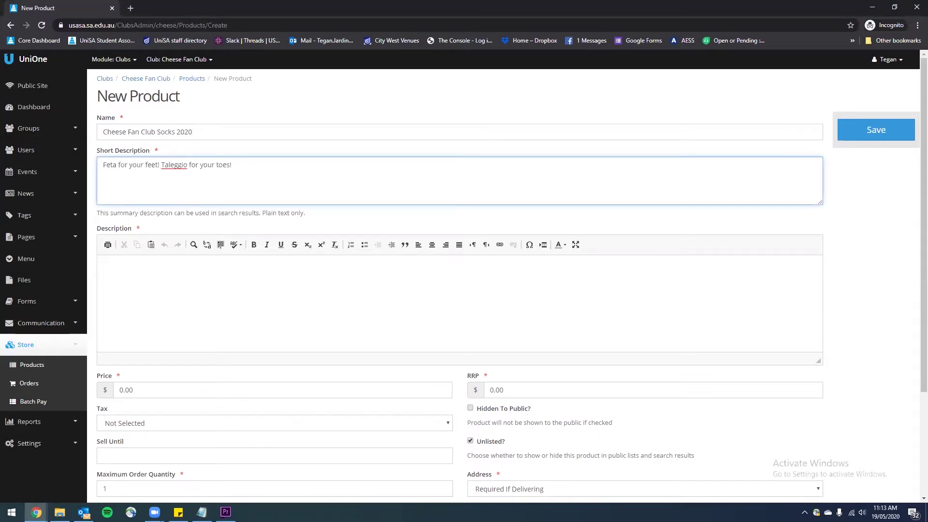
- Paste the prepared sock pre-order text, covering prices, sizing and order information, into the product's Description
key(alt+Tab)
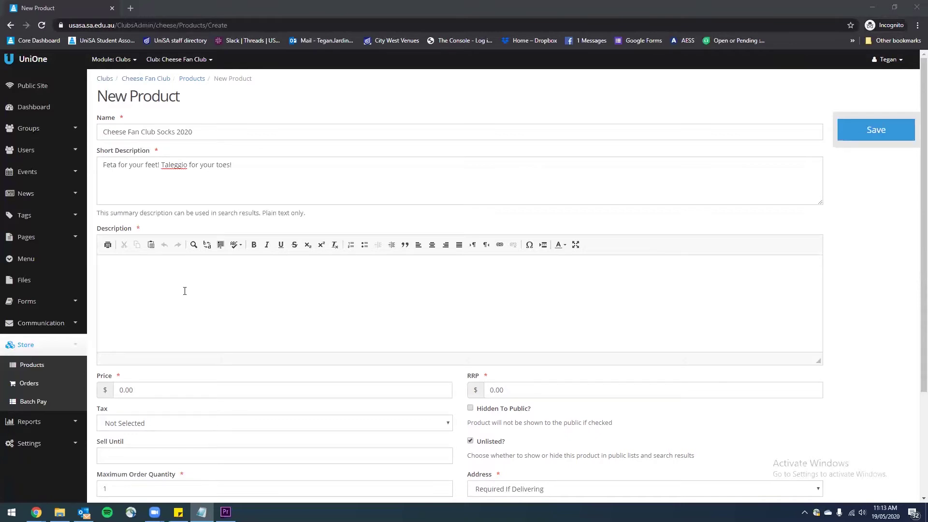
key(alt+Tab)
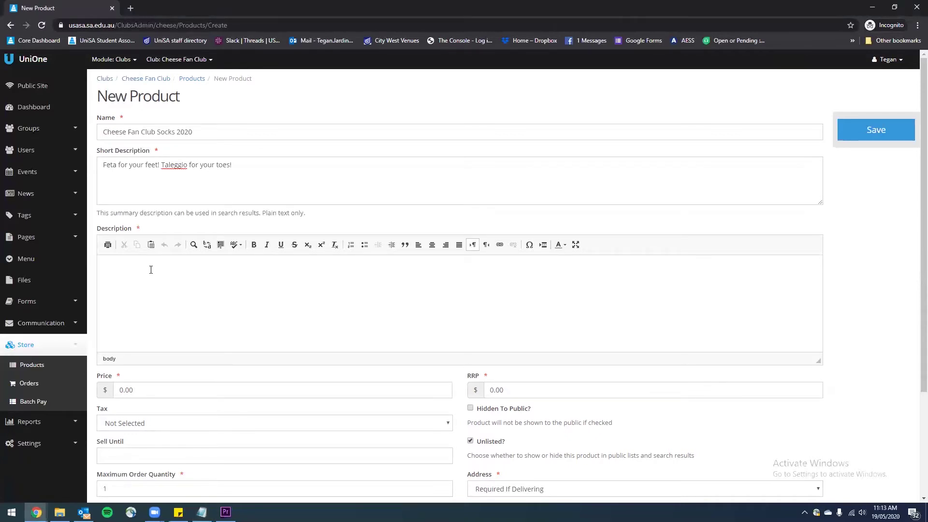
key(ctrl+v)
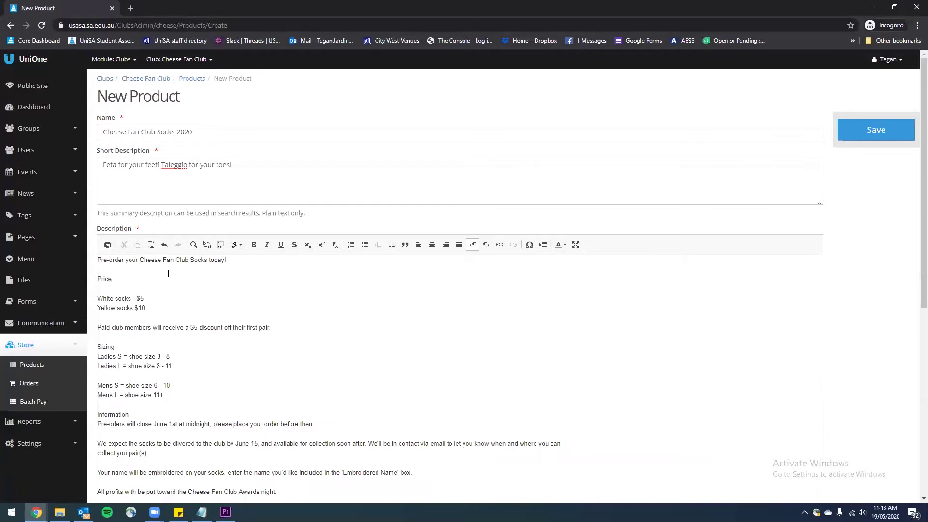
- Remove the blank line below the Price heading in the description and make the heading bold
click(120, 287)
key(BackSpace)
double_click(107, 278)
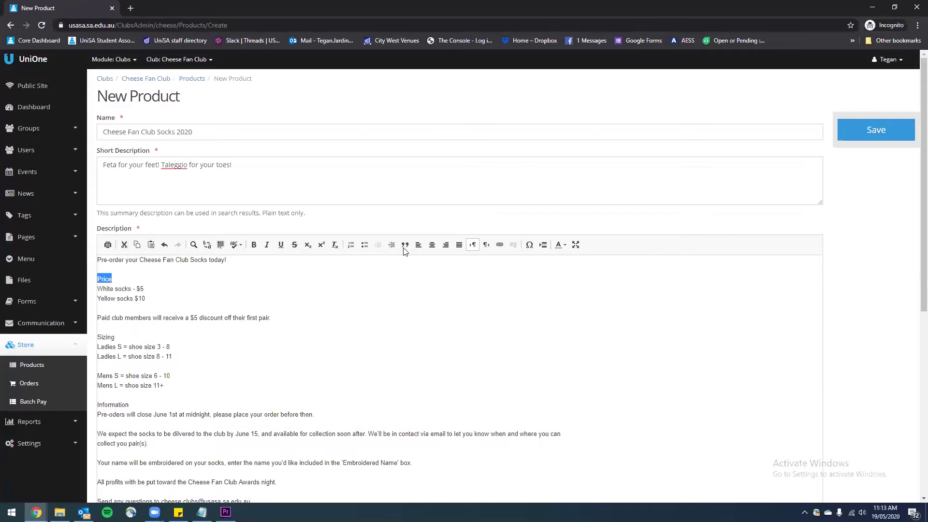
click(256, 245)
- Insert a hyphen before the price in the description's yellow socks line so it reads "Yellow socks - $10"
click(132, 301)
text(-)
key(Down)
- Make the Sizing and Information headings in the description bold
double_click(109, 335)
click(254, 245)
scroll(142, 375, down, 1)
drag(129, 356, 83, 357)
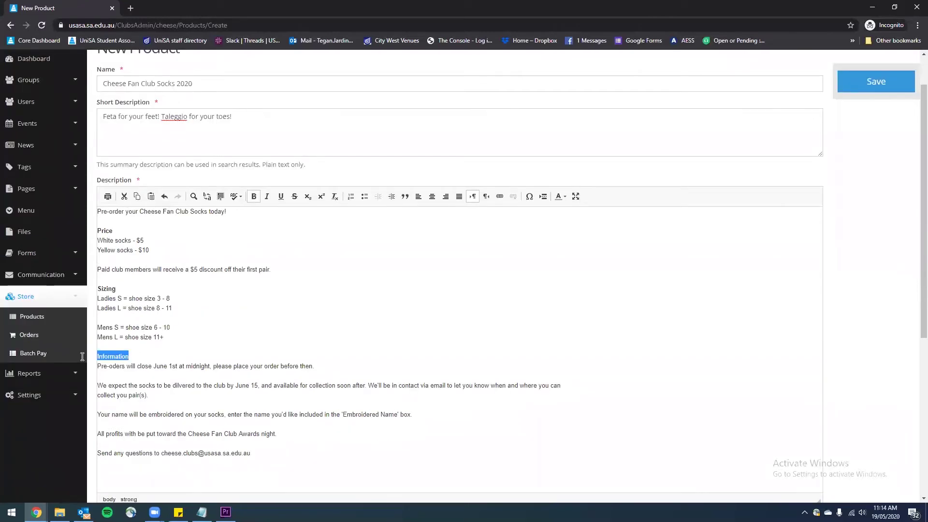
click(251, 198)
scroll(311, 348, down, 2)
drag(146, 289, 227, 288)
click(356, 279)
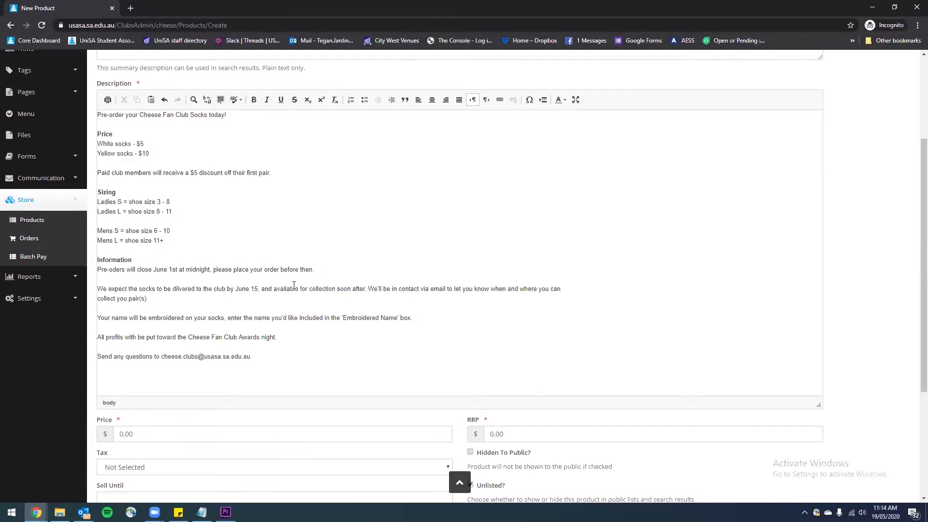
drag(159, 318, 413, 319)
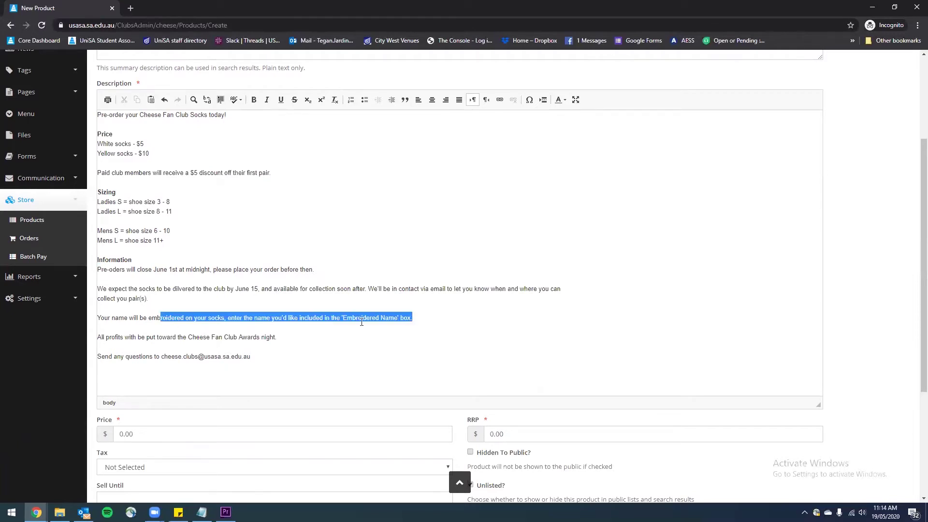
click(428, 318)
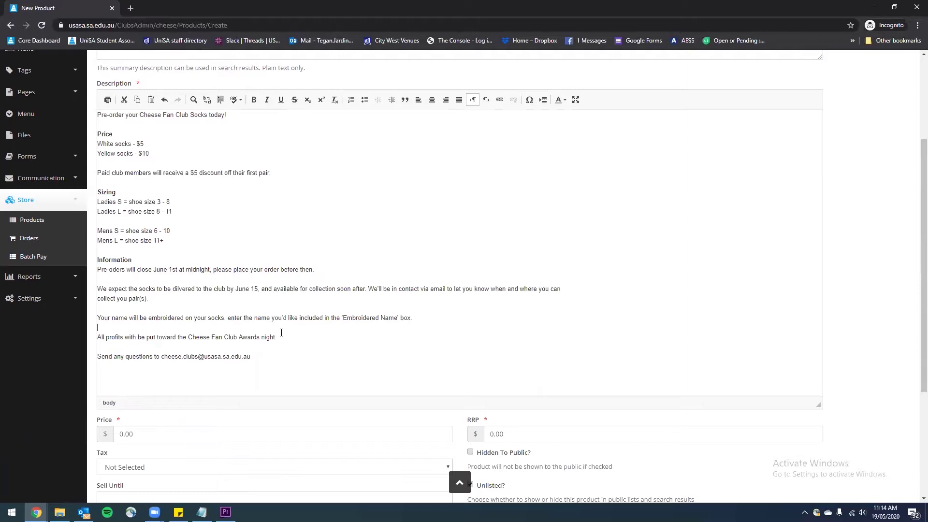
- Turn the contact e-mail address at the end of the description into an e-mail link to that same address
drag(251, 357, 160, 358)
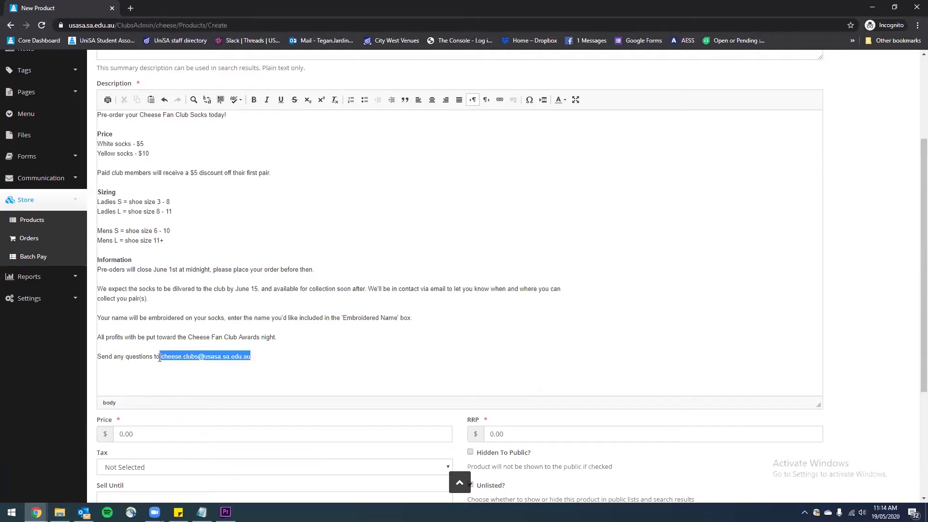
right_click(168, 360)
click(203, 379)
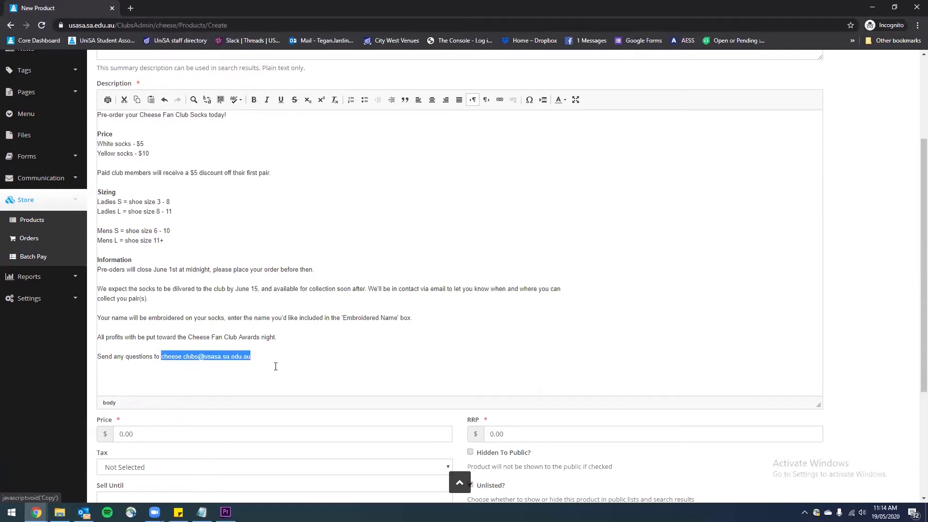
click(500, 100)
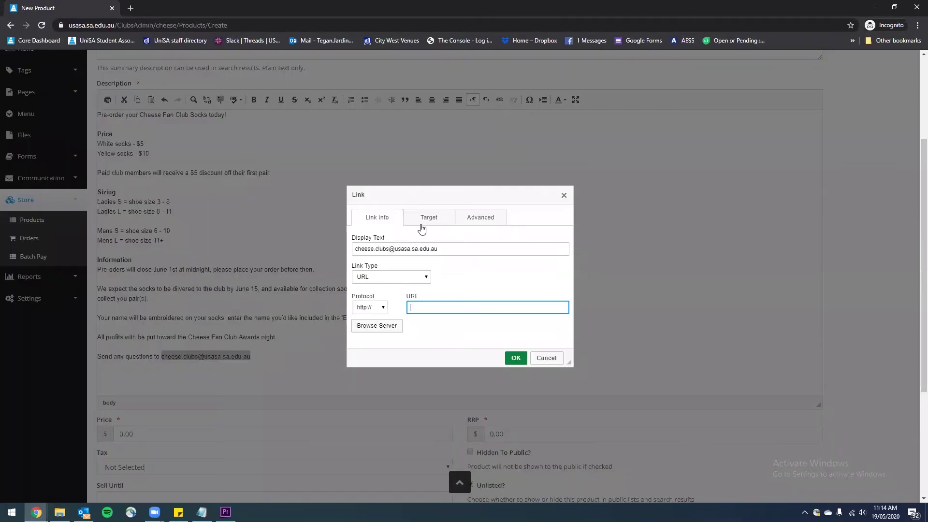
click(415, 277)
click(388, 303)
click(402, 288)
key(ctrl+v)
click(516, 371)
click(450, 333)
- Check the white and yellow sock prices in the description and set the product's Price to $5
scroll(348, 212, down, 4)
click(344, 202)
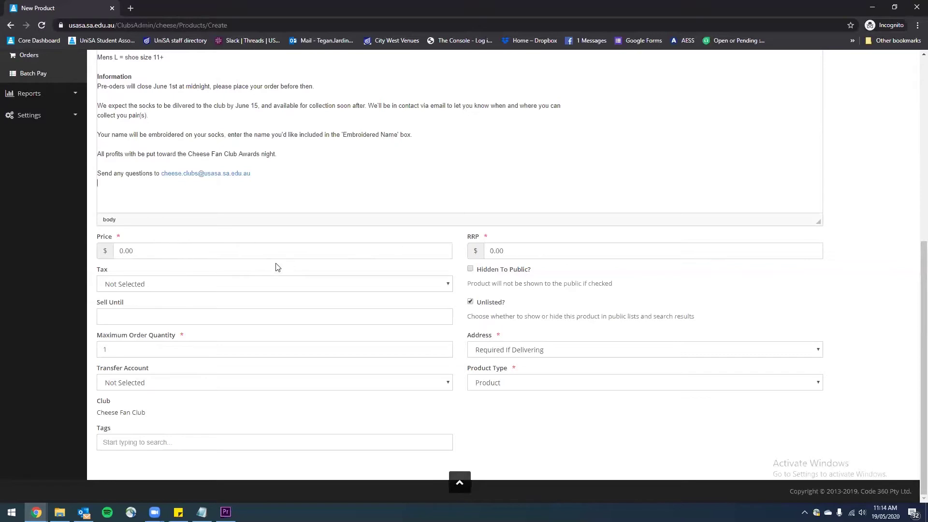
click(133, 250)
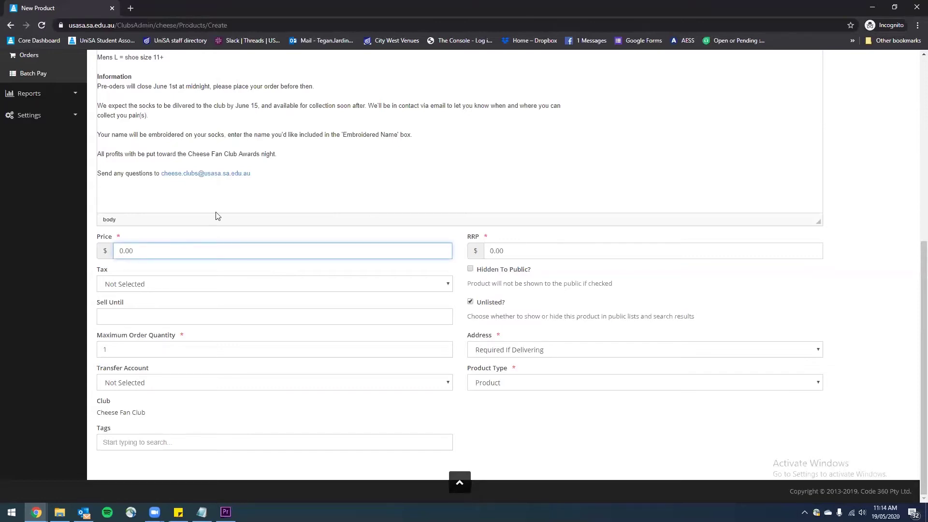
scroll(179, 248, up, 4)
drag(151, 165, 97, 151)
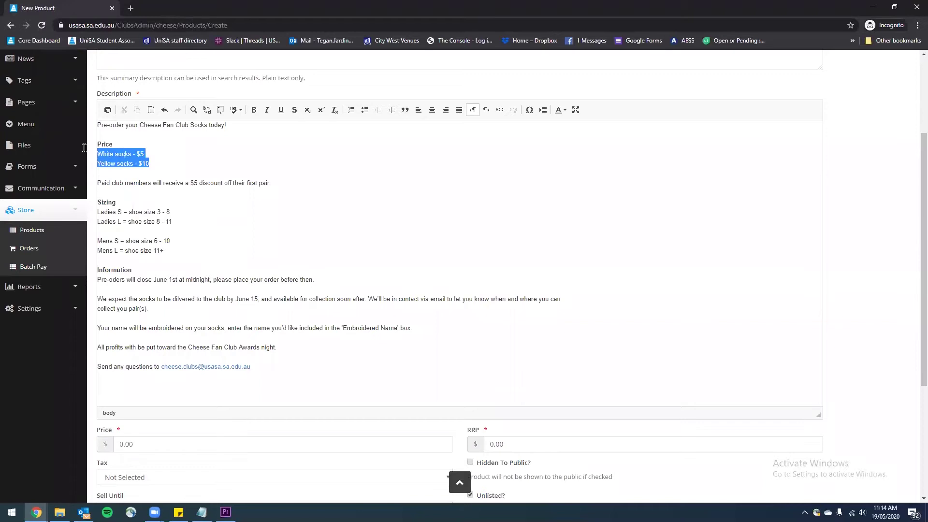
click(166, 151)
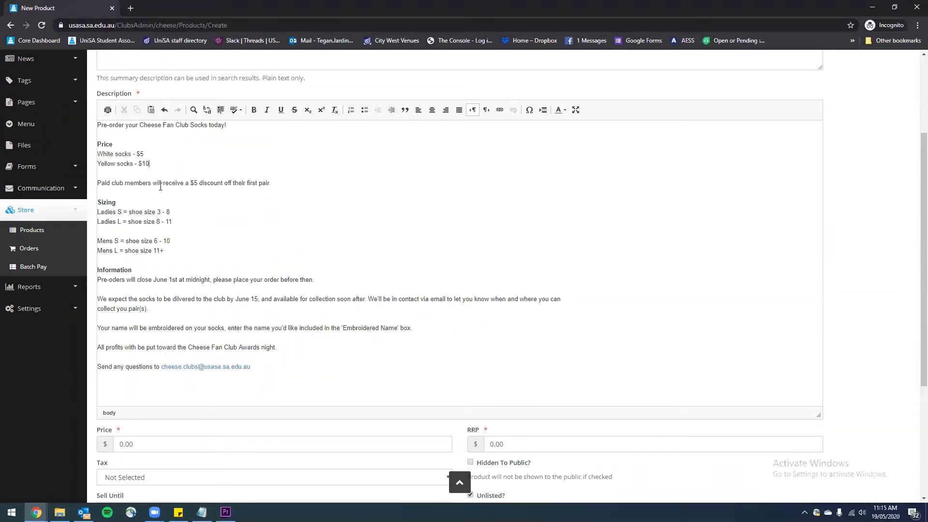
scroll(165, 168, down, 2)
drag(154, 351, 66, 336)
text(5)
- Set the product's RRP to $10
click(570, 350)
double_click(562, 353)
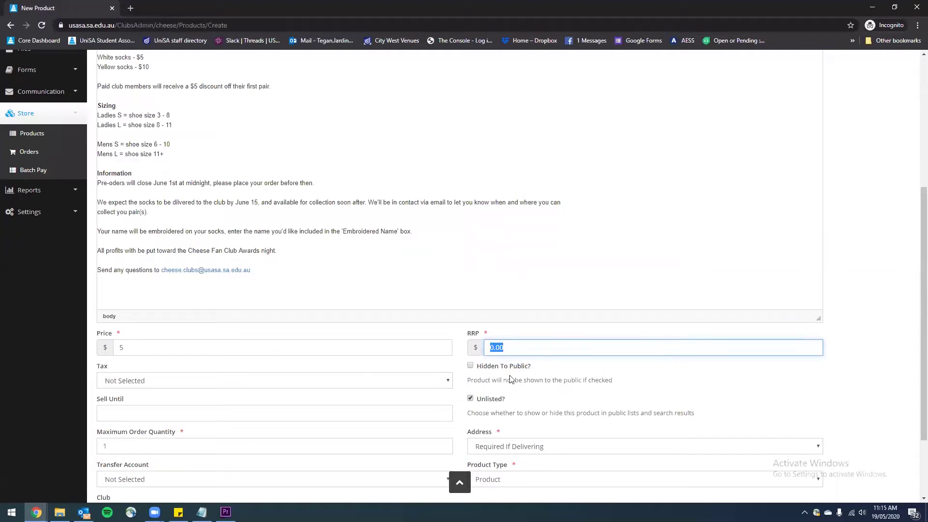
click(520, 346)
drag(520, 346, 430, 343)
text(10)
click(658, 334)
- Set the product's tax to Tax Free and turn off the Unlisted option
scroll(400, 258, down, 2)
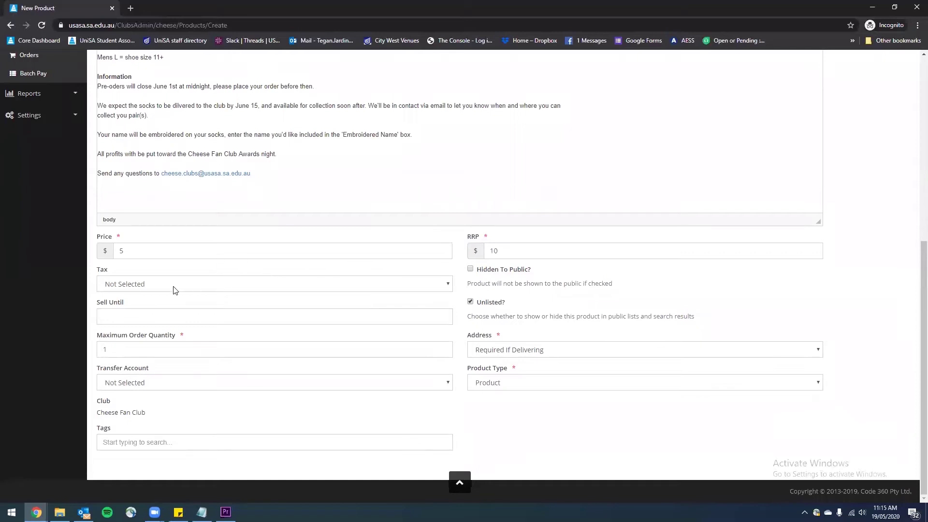
click(175, 289)
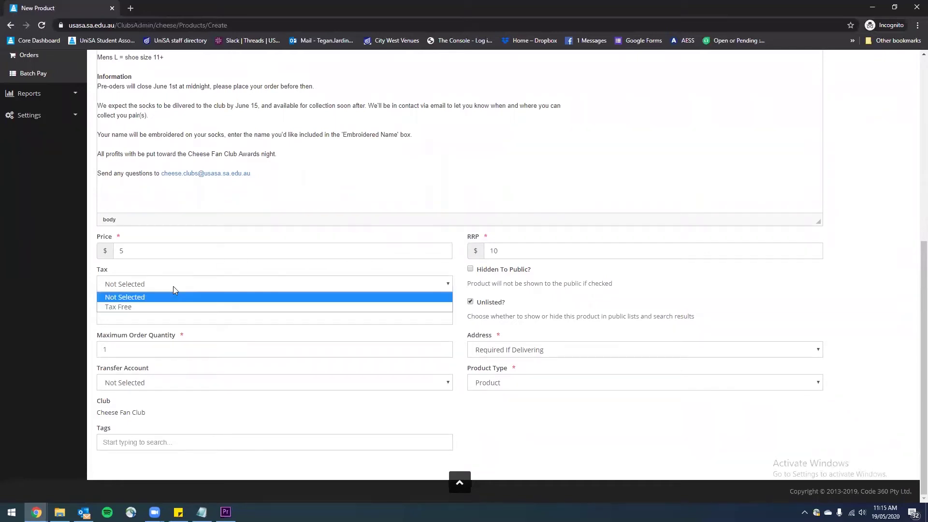
click(140, 307)
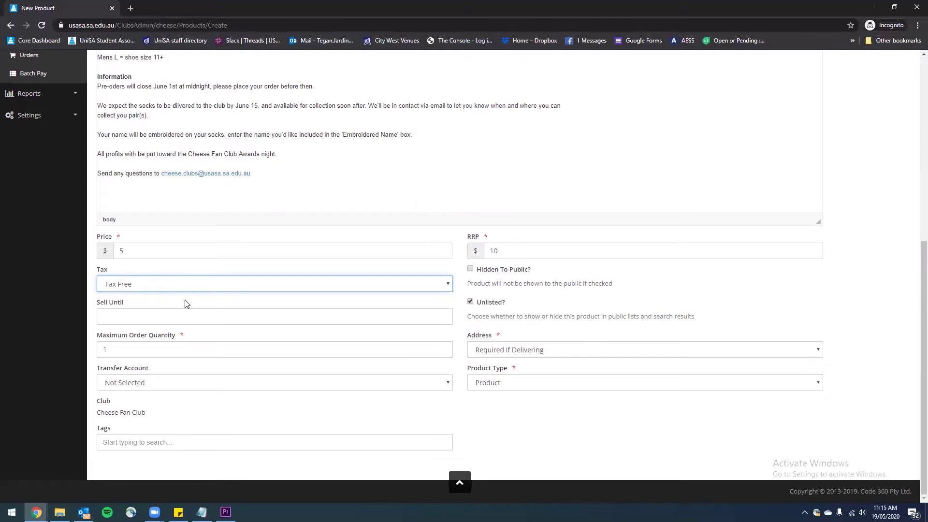
click(546, 273)
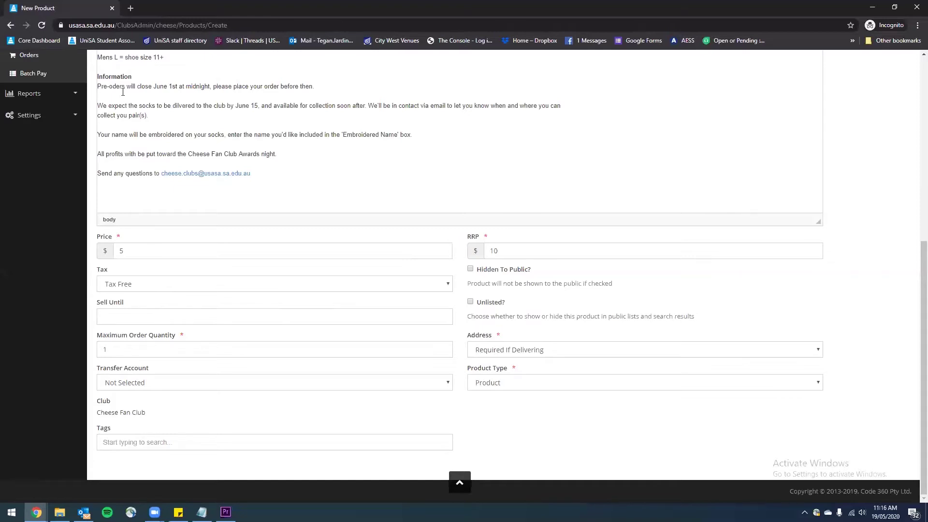
click(169, 87)
click(142, 314)
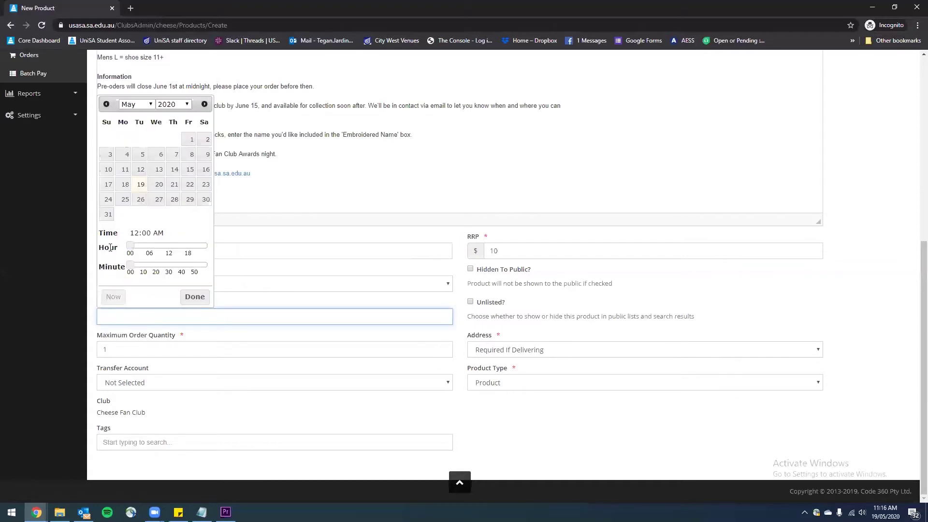
click(204, 104)
drag(131, 231, 230, 238)
drag(130, 251, 225, 265)
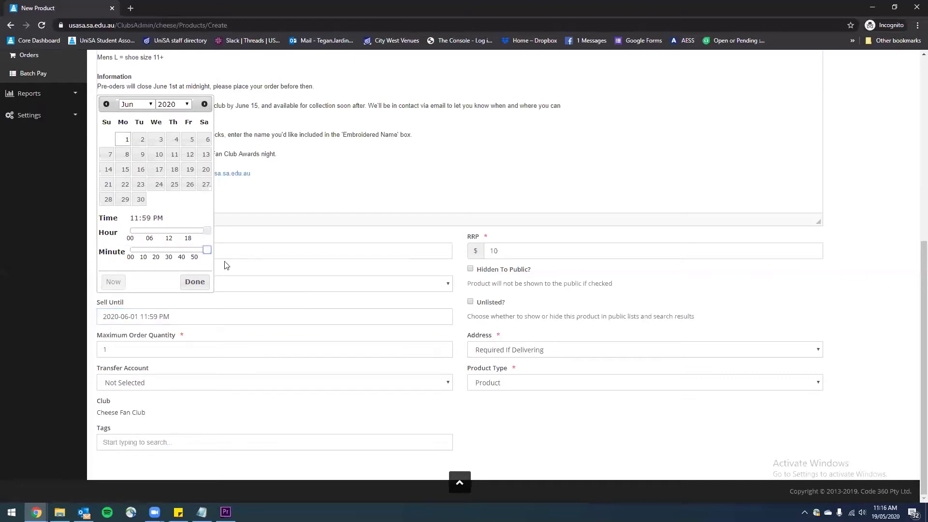
click(195, 282)
click(265, 308)
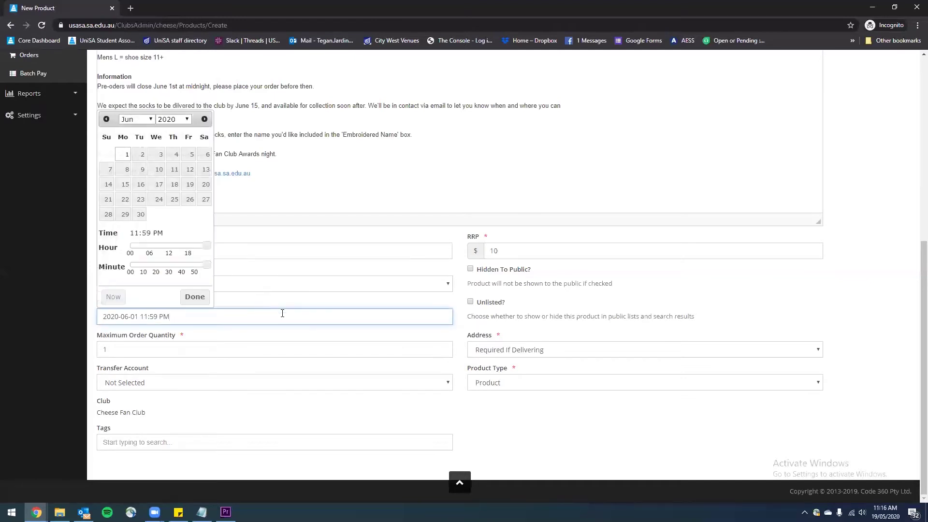
click(203, 300)
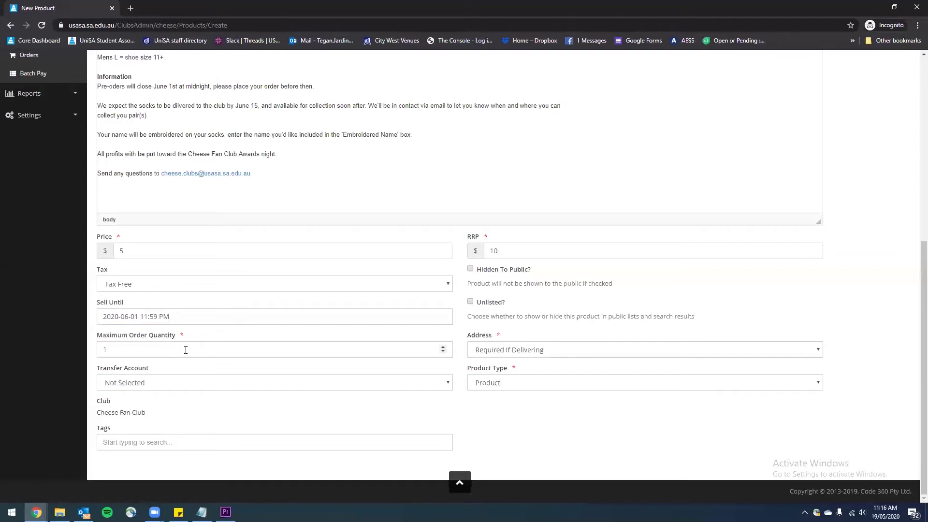
- Set the product's maximum order quantity to 1000
click(186, 349)
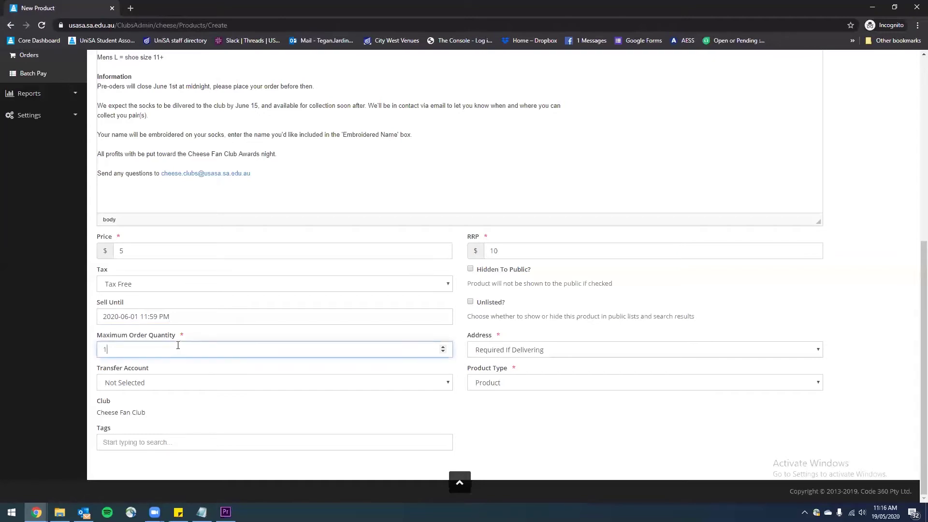
text(000)
click(414, 373)
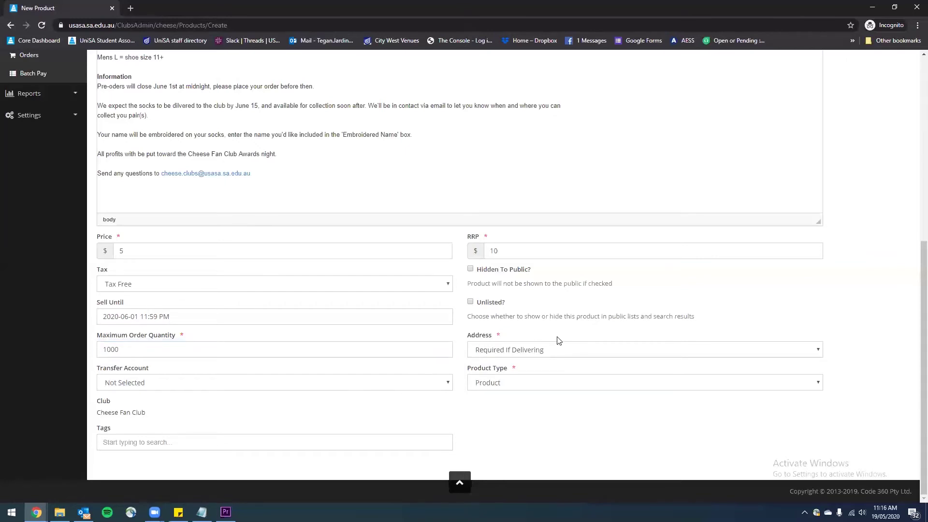
- Set the product's address requirement to Required If Delivering
click(568, 352)
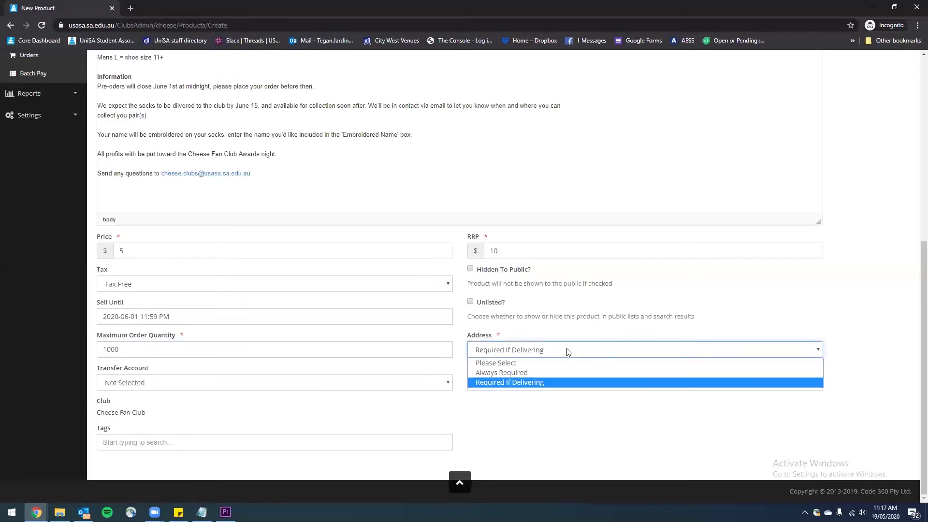
click(560, 382)
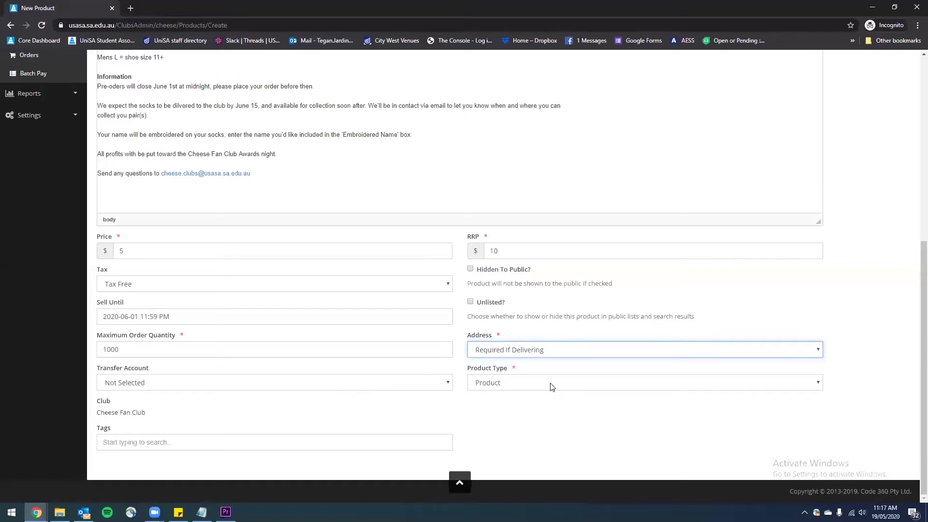
click(302, 398)
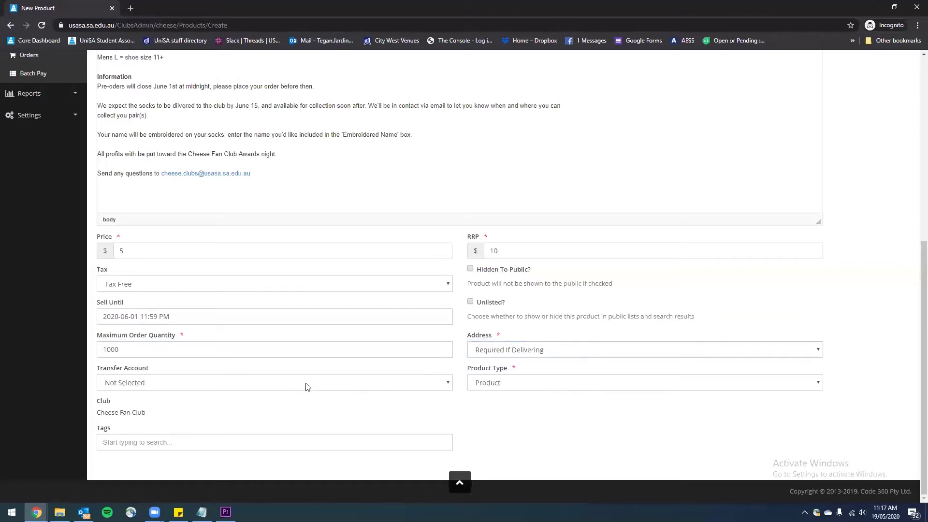
- Keep the product's transfer account at Not Selected and choose Product as the product type
click(165, 381)
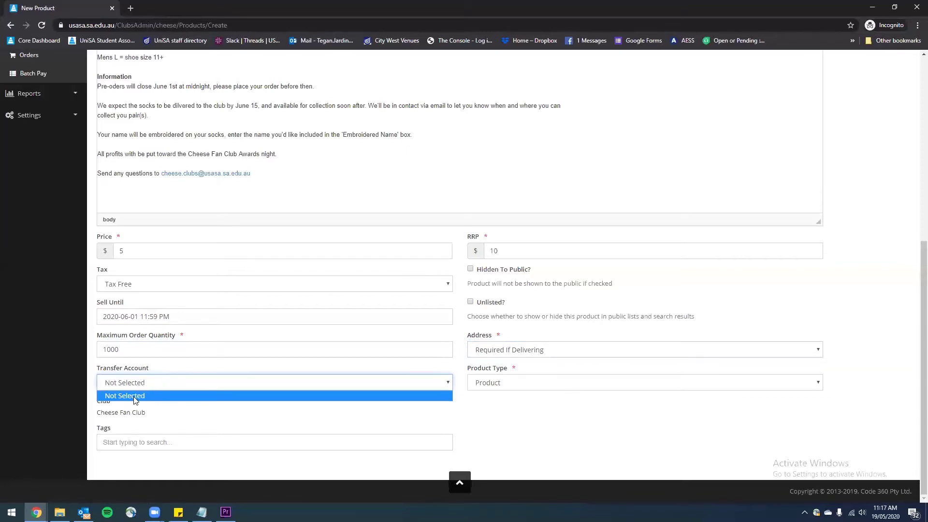
click(207, 422)
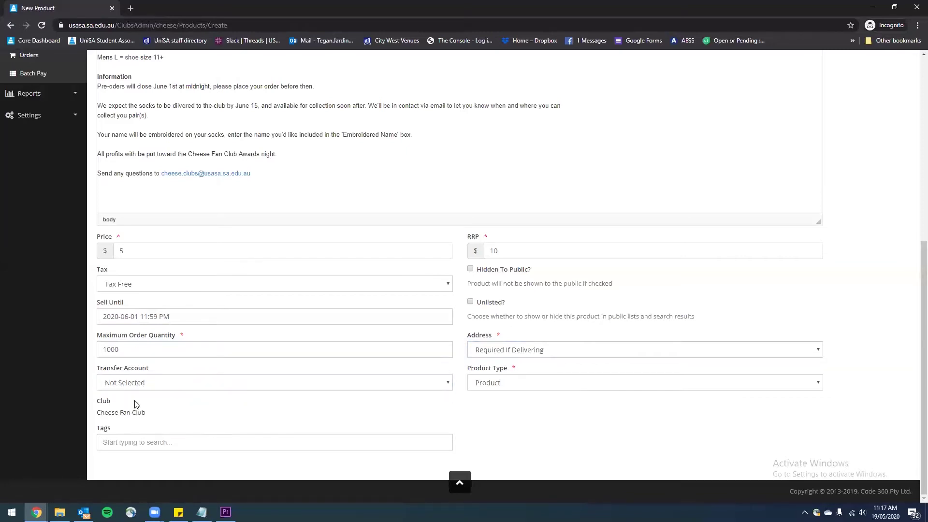
click(516, 383)
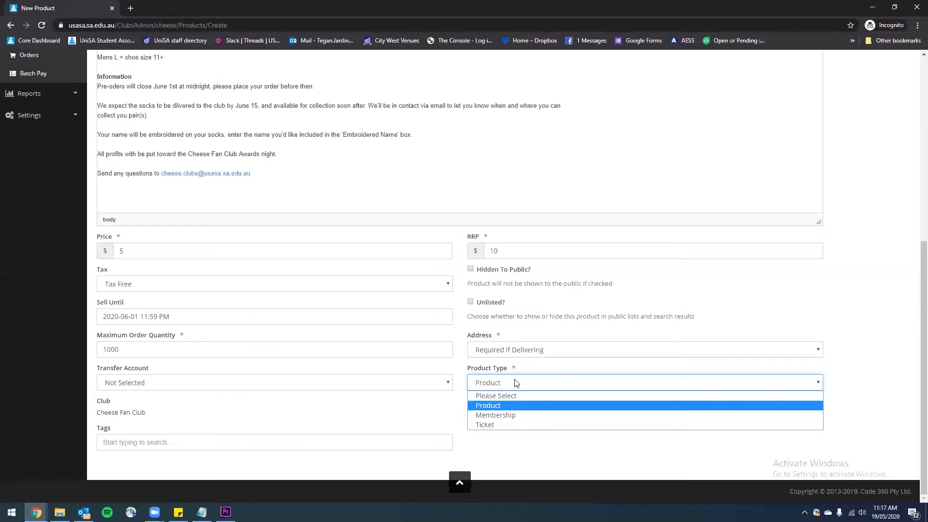
click(508, 408)
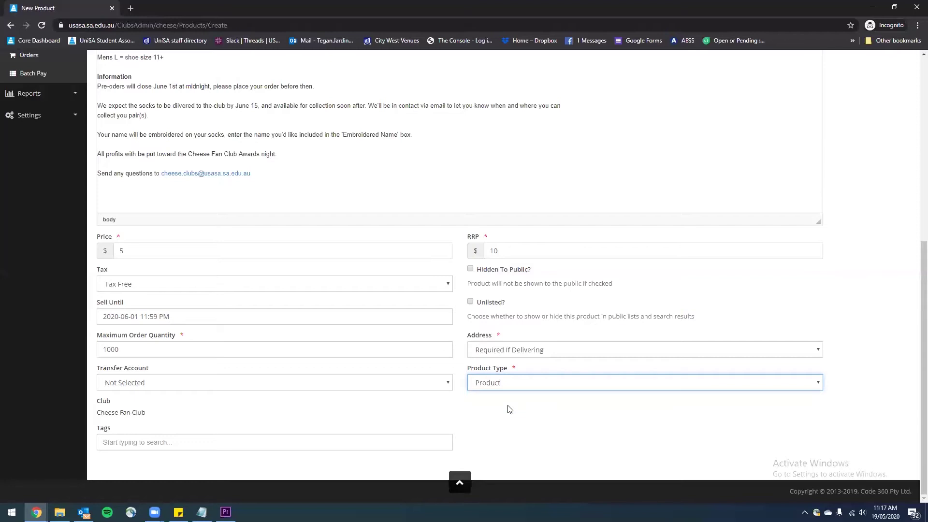
click(372, 393)
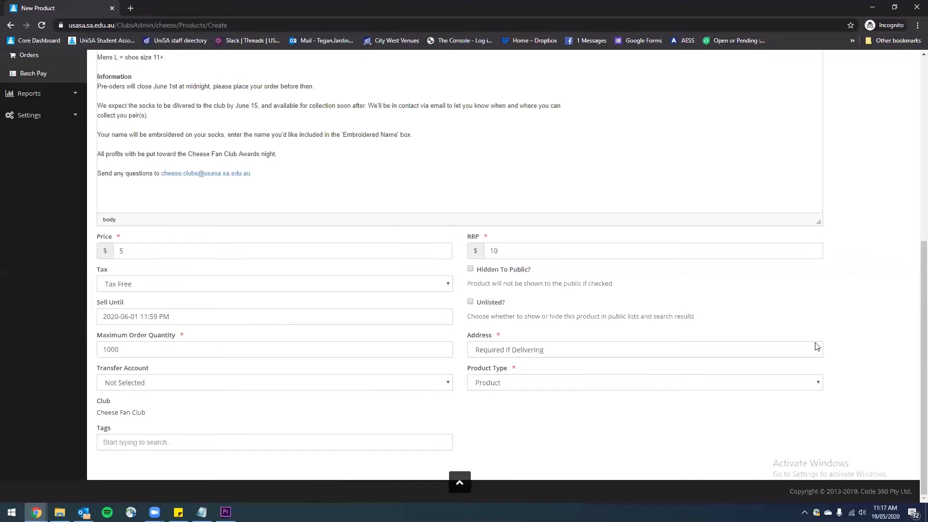
- Save the new Cheese Fan Club Socks 2020 product
scroll(817, 346, up, 2)
scroll(817, 347, up, 4)
click(888, 134)
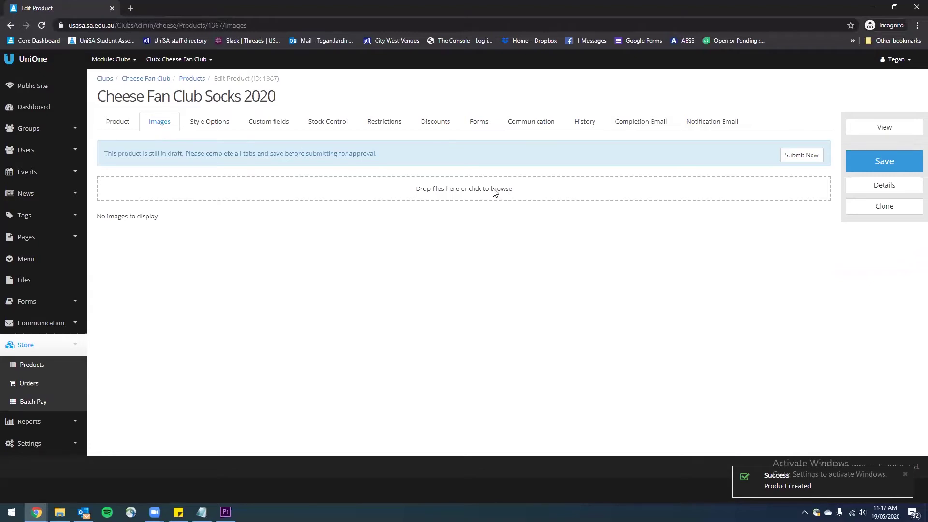
- Upload the white socks flatlay image from the Cheese Socks White_files folder as the product's first image
click(496, 204)
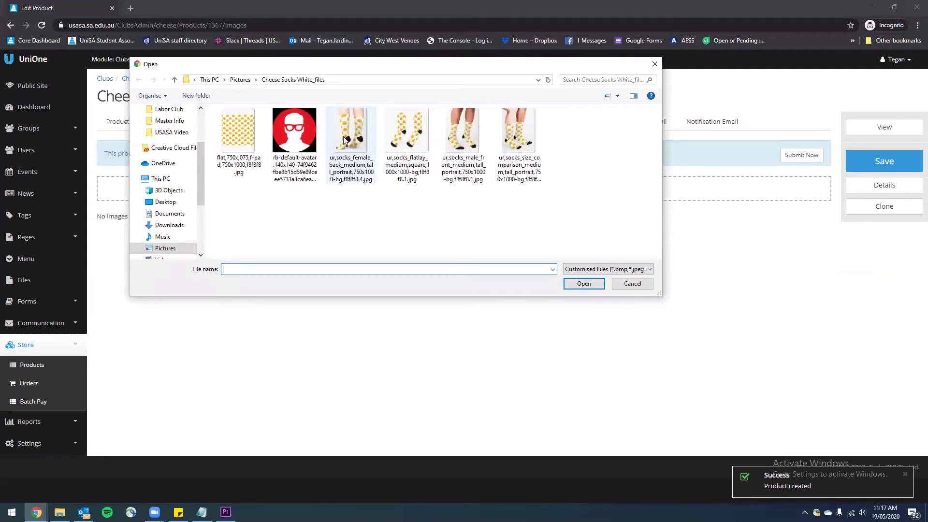
click(406, 130)
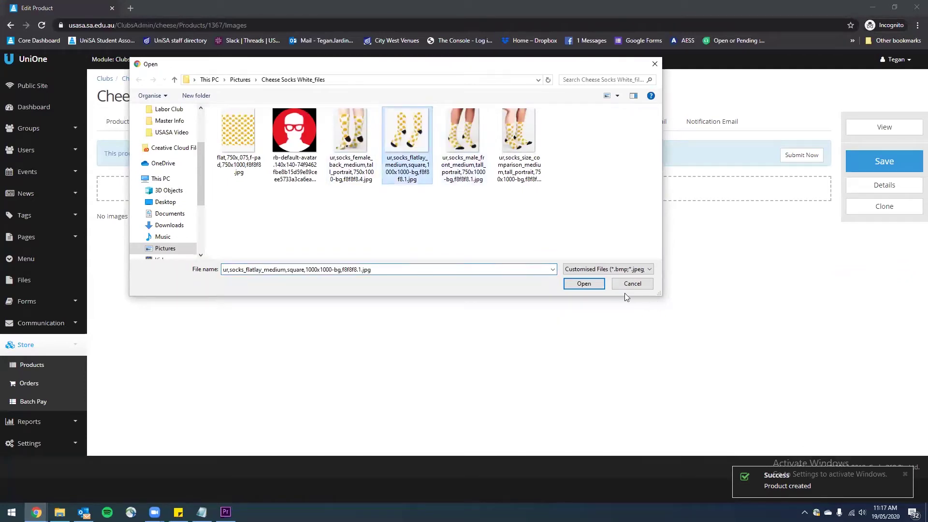
click(590, 286)
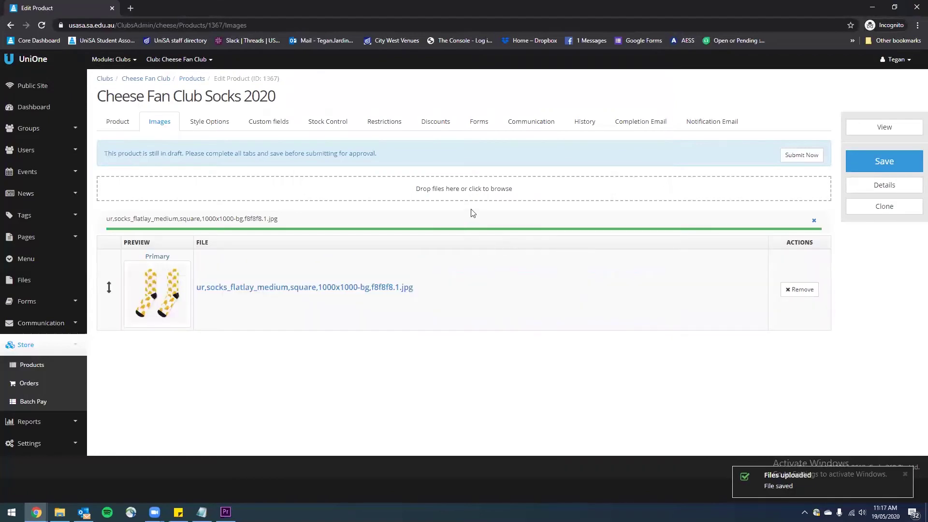
- Upload the yellow socks flatlay image from the Cheese Socks Yellow_files folder in Pictures and save the product images
click(479, 190)
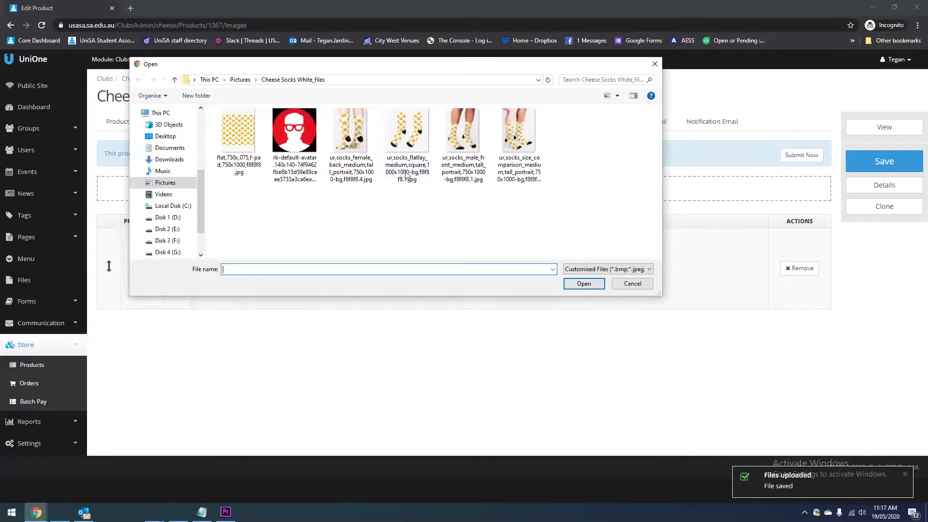
click(240, 80)
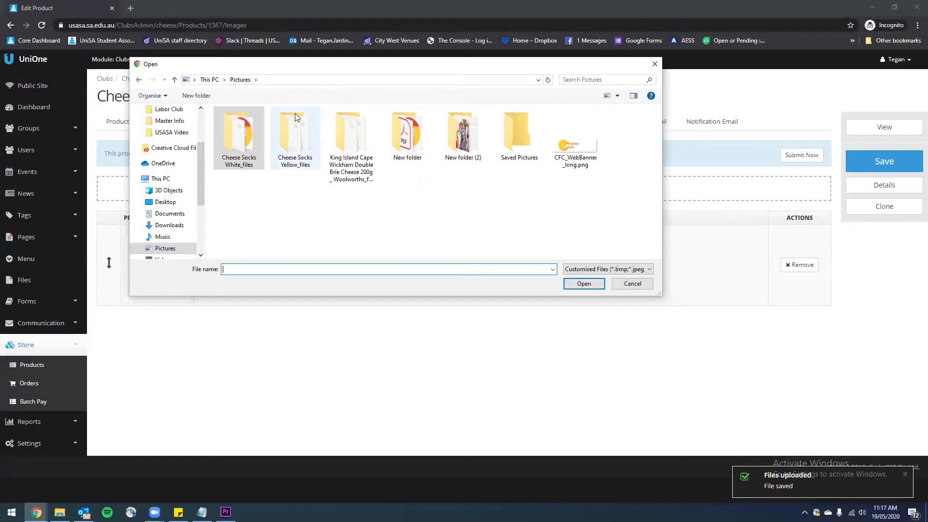
double_click(306, 147)
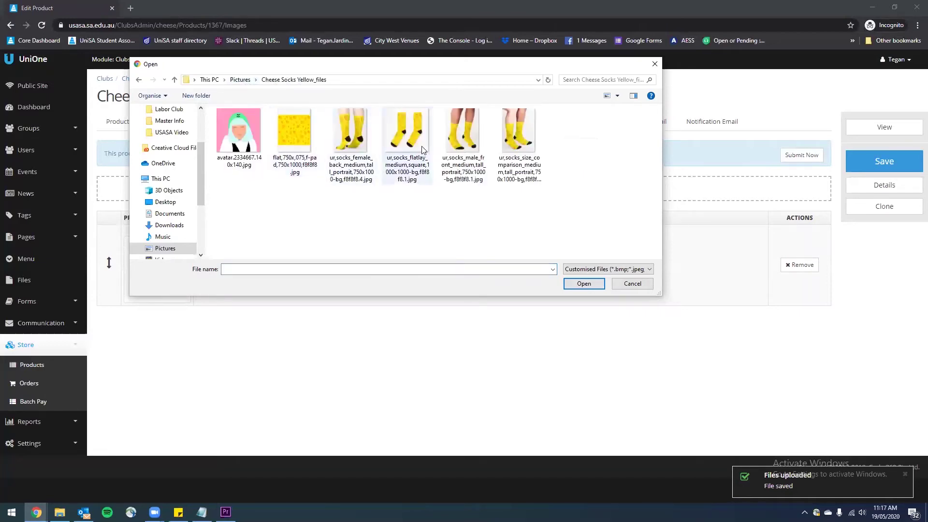
click(410, 140)
click(591, 288)
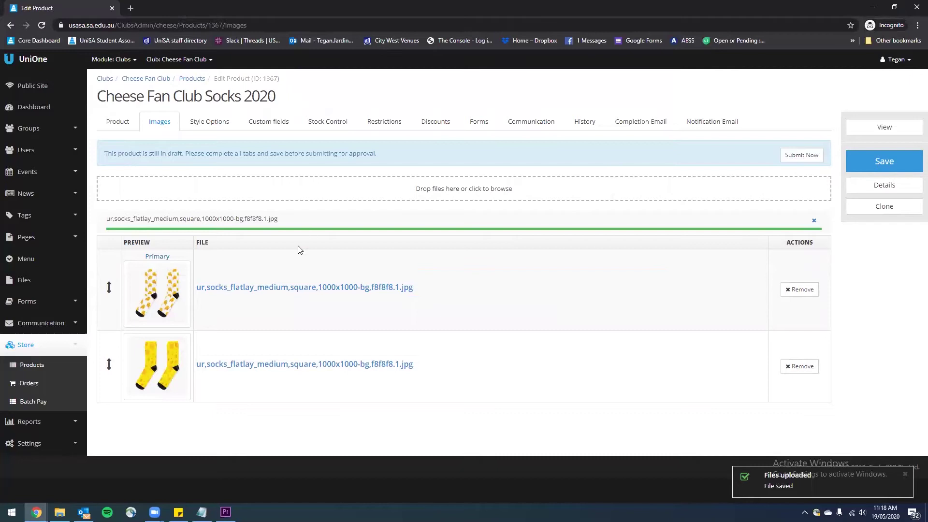
click(880, 162)
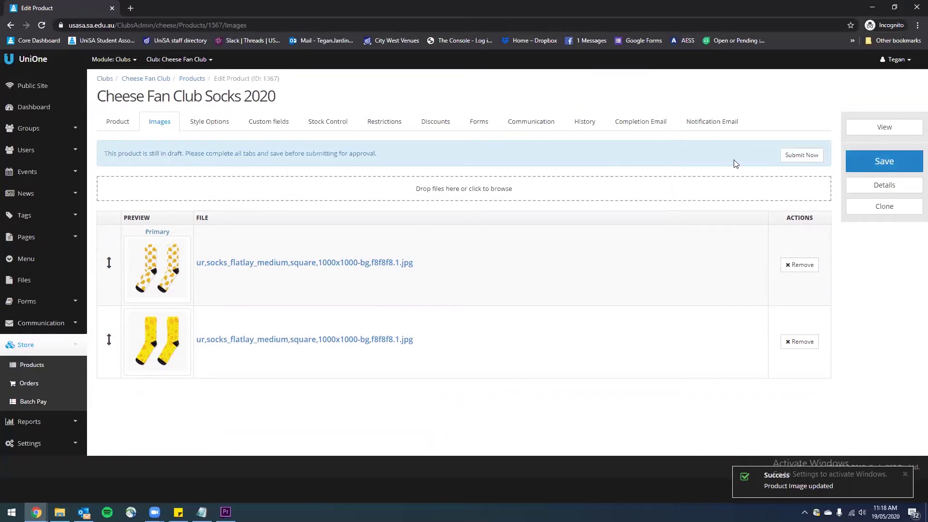
- Add a style group named Colour to the product's style options
click(208, 122)
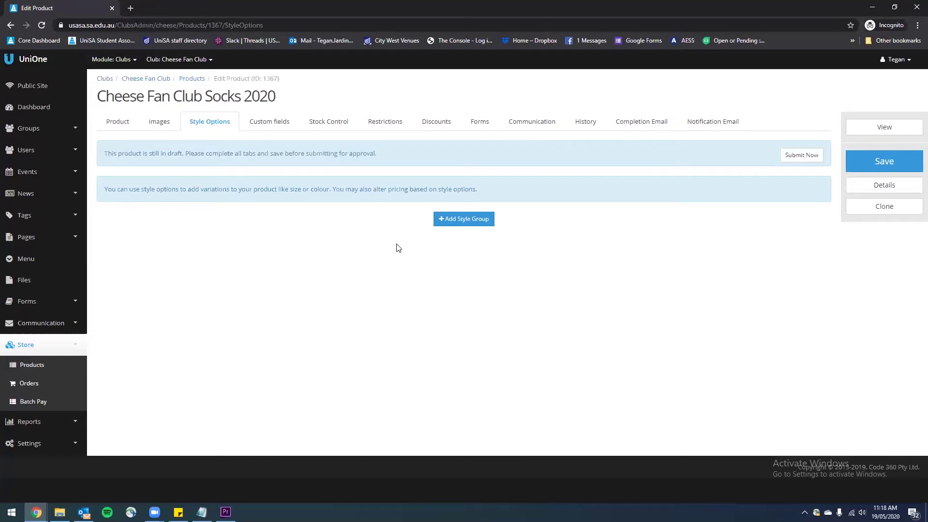
click(463, 220)
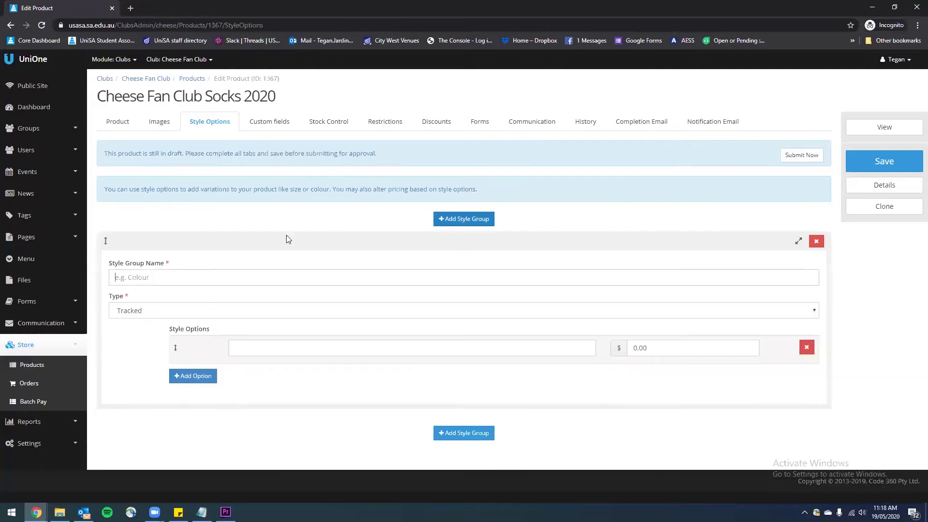
click(149, 279)
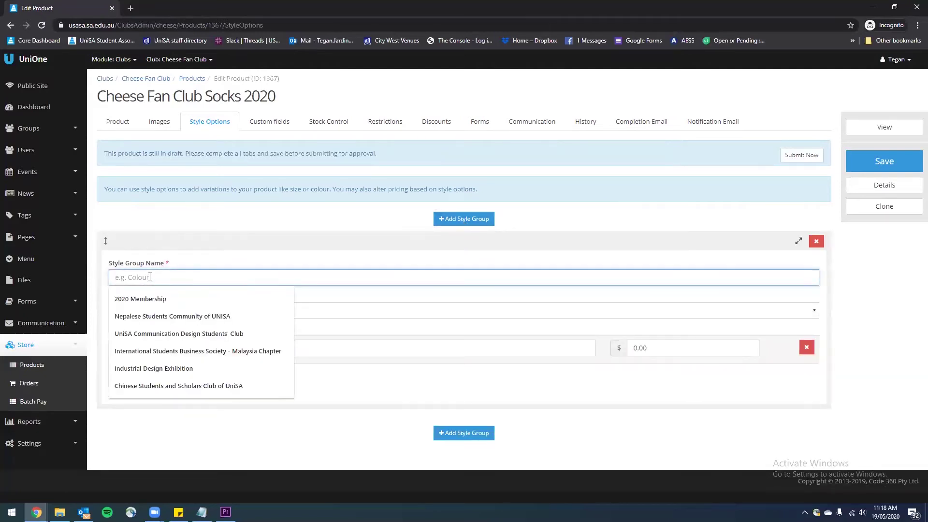
text(C)
key(Tab)
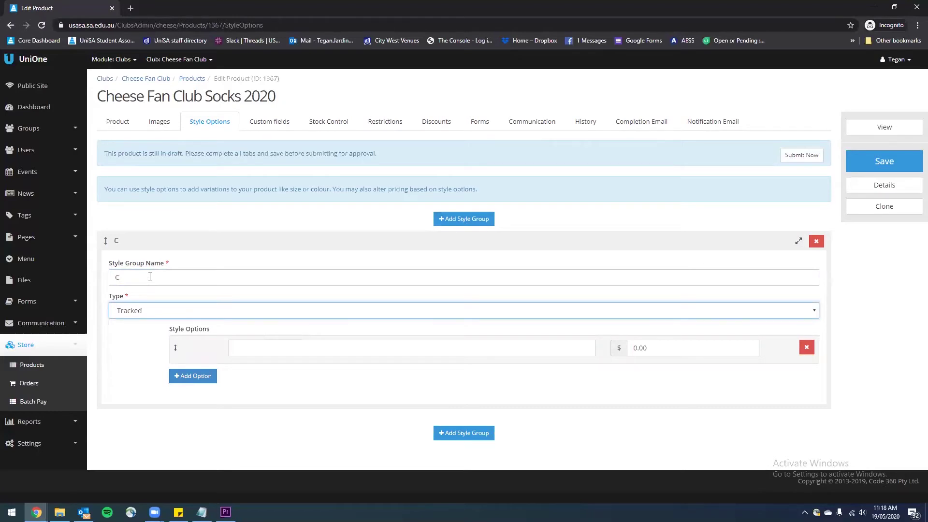
click(149, 276)
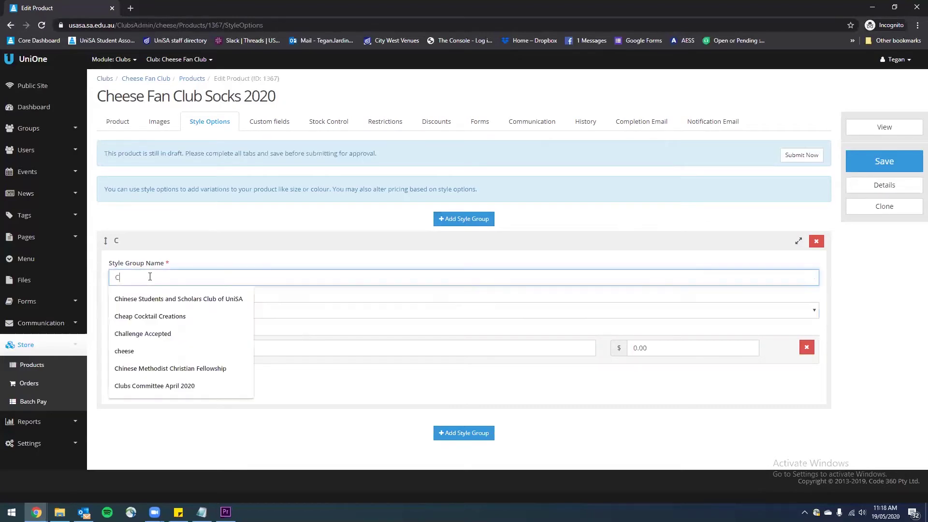
text(olour)
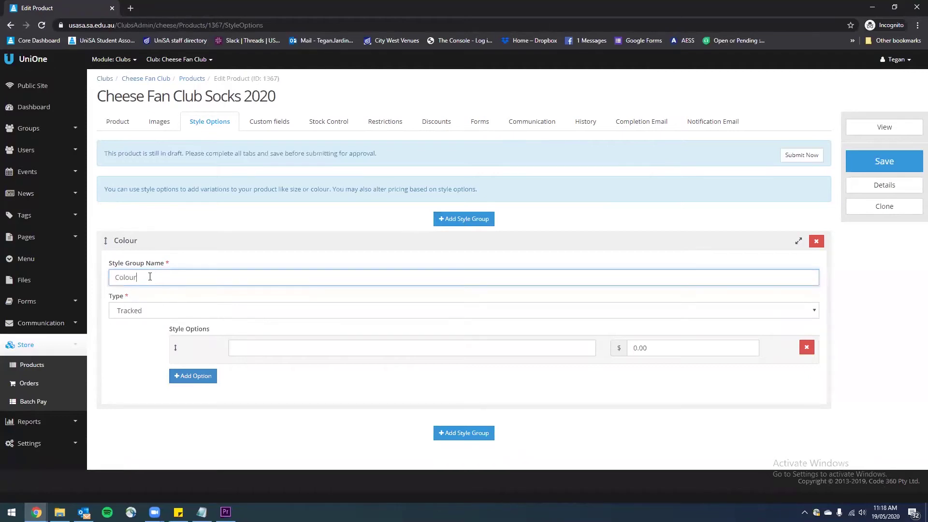
- Set the Colour style group's type to Not Tracked
click(207, 316)
click(208, 316)
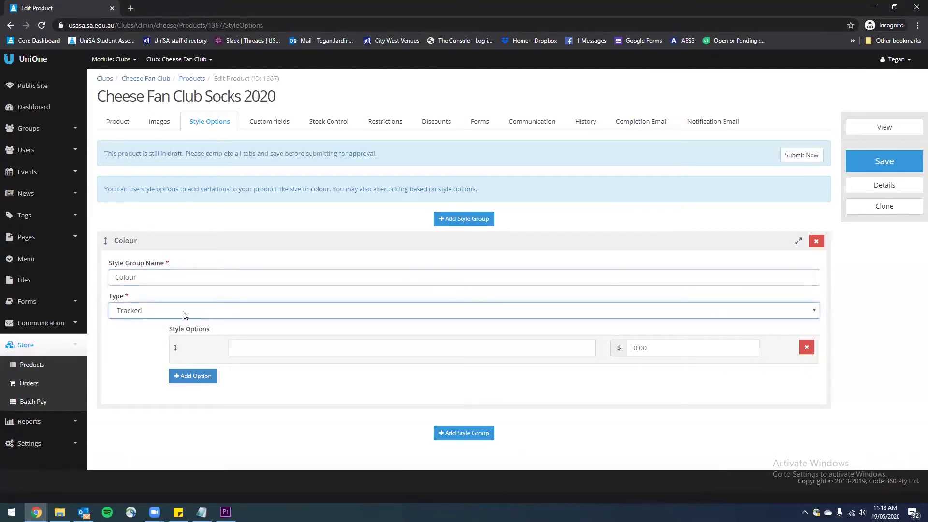
click(175, 314)
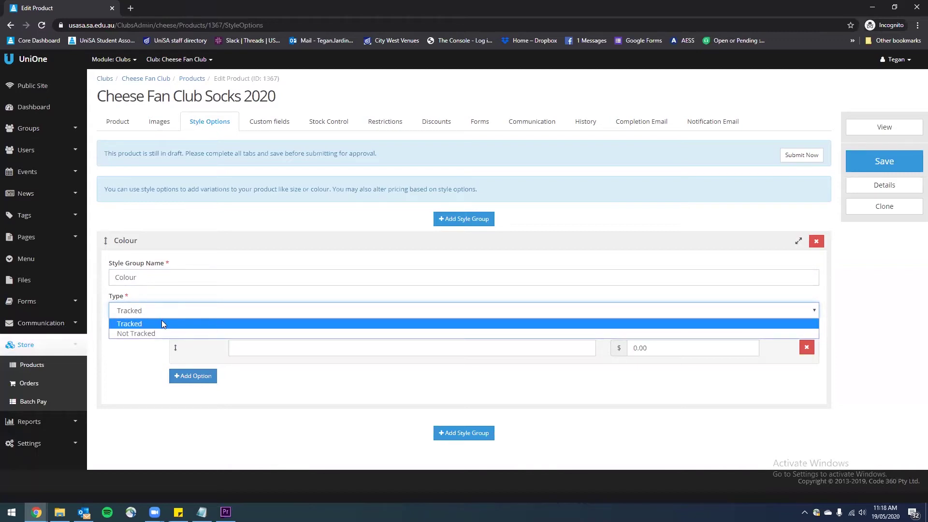
click(150, 334)
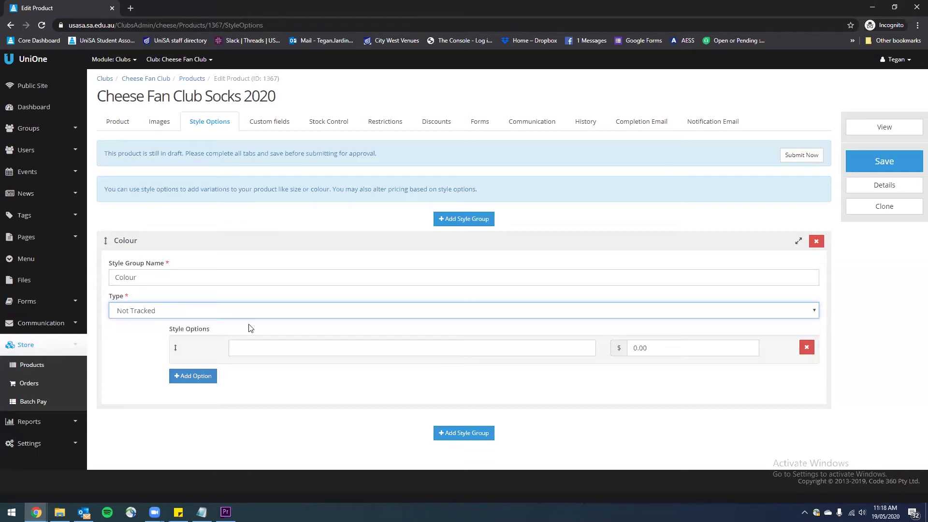
- Add the style options White socks and Yellow socks to the Colour group
click(303, 342)
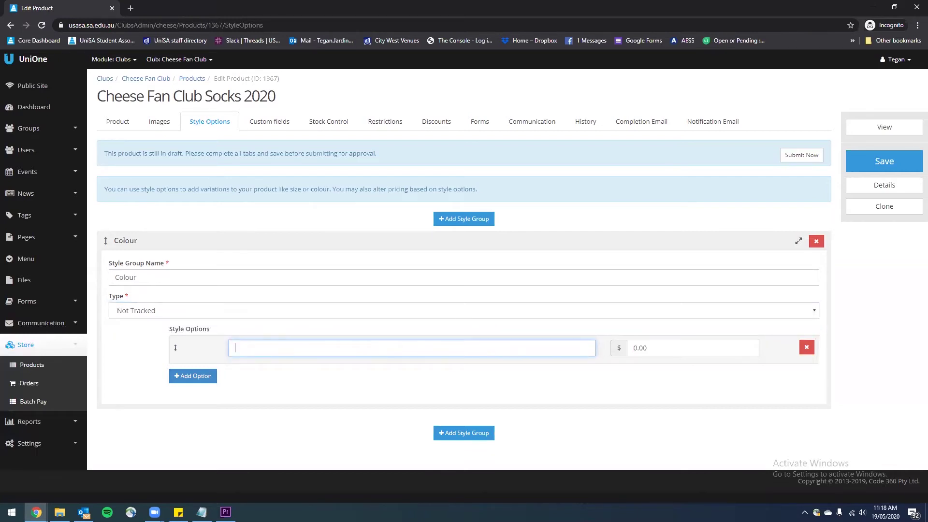
key(alt+Tab)
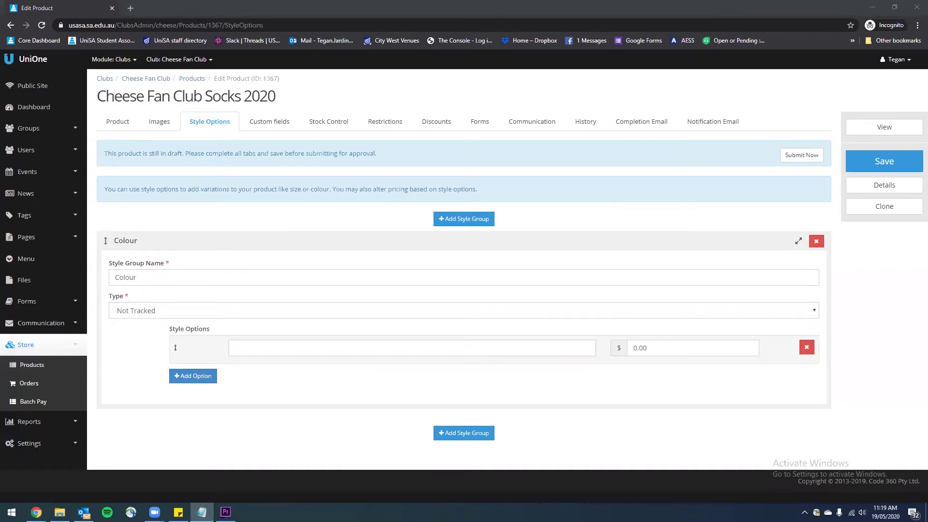
click(290, 353)
text(White socks)
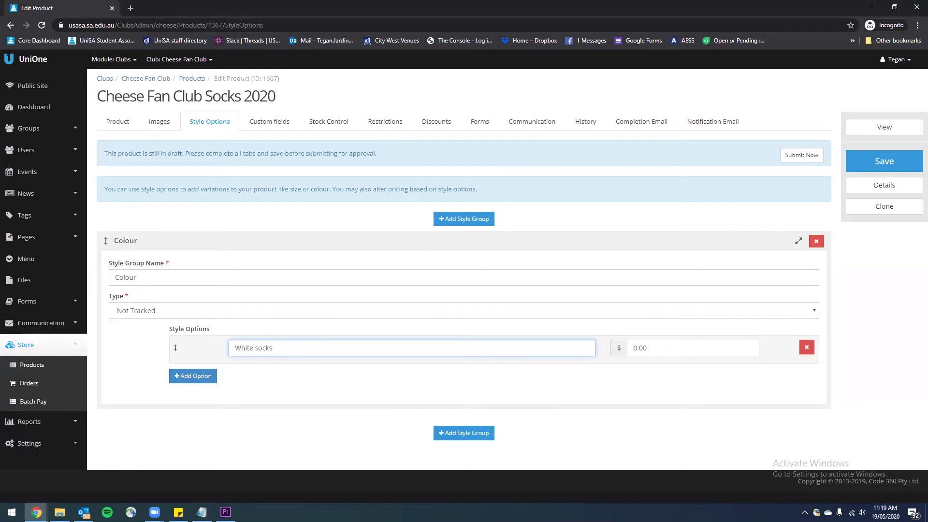
click(197, 378)
key(alt+Tab)
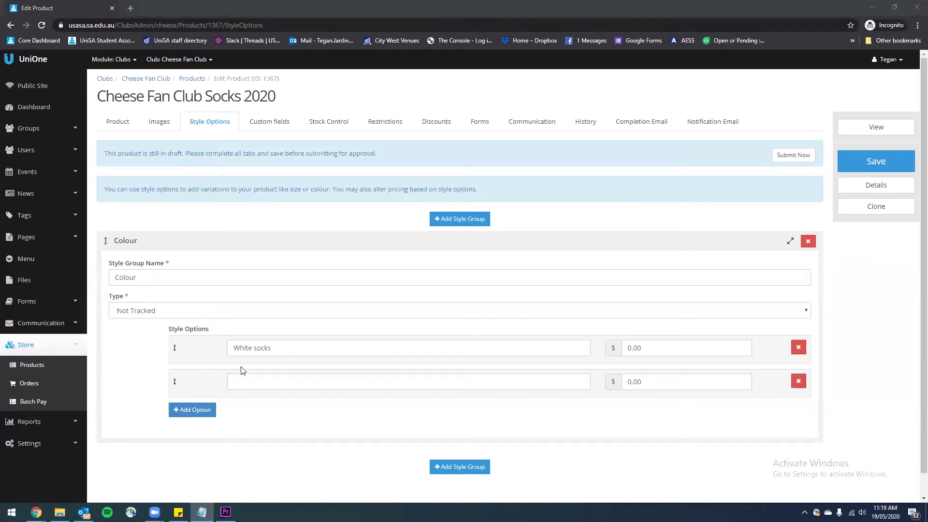
click(248, 381)
text(Yellow socks)
- Set the price adjustment of the Yellow socks option to $5
click(651, 352)
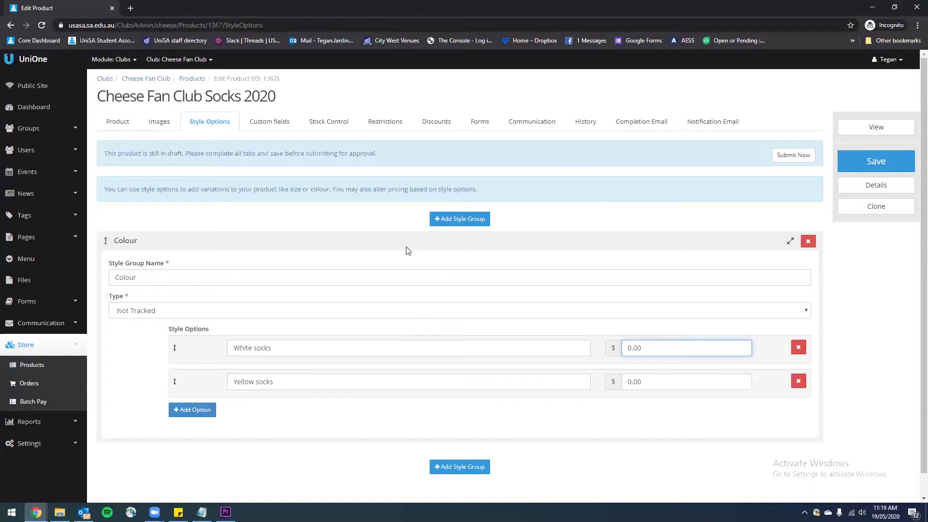
double_click(657, 350)
click(665, 349)
click(628, 382)
double_click(628, 382)
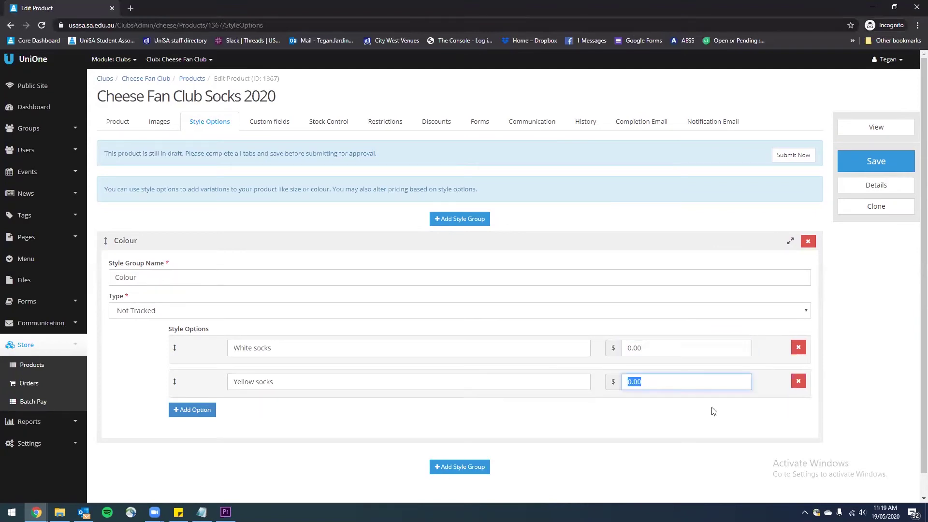
text(5)
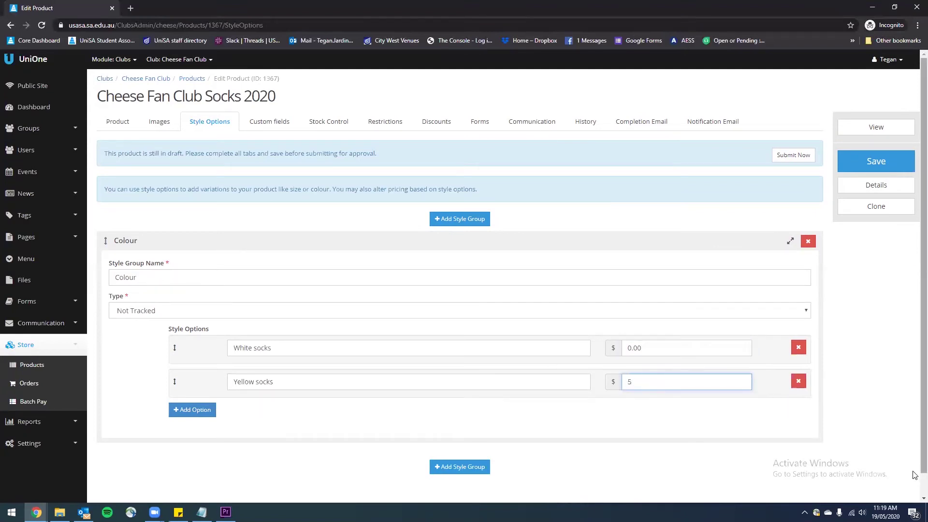
click(589, 315)
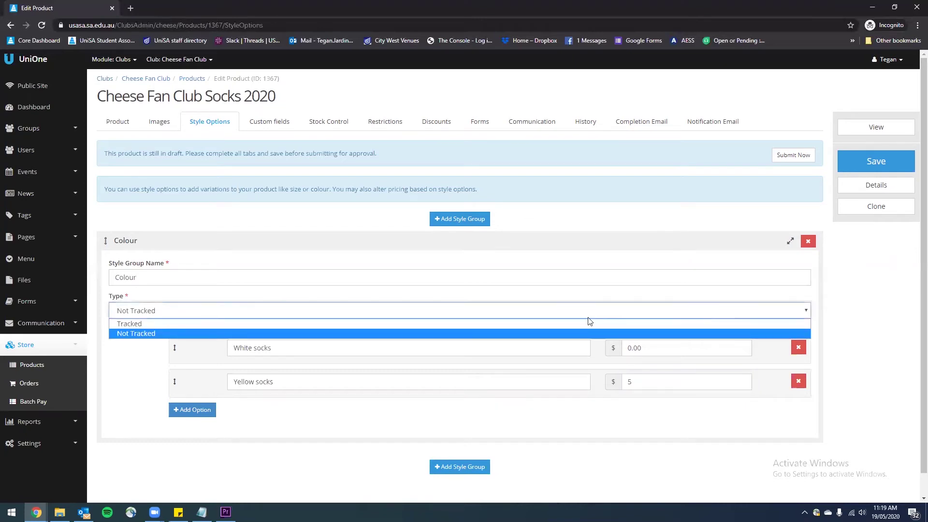
click(828, 302)
- Add a second style group named Size and set its type to Not Tracked
scroll(533, 297, down, 1)
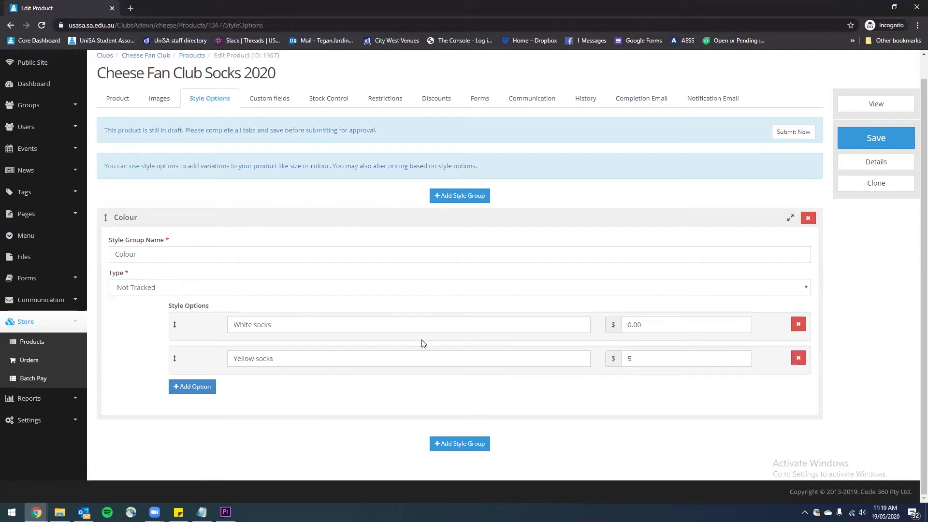
click(464, 445)
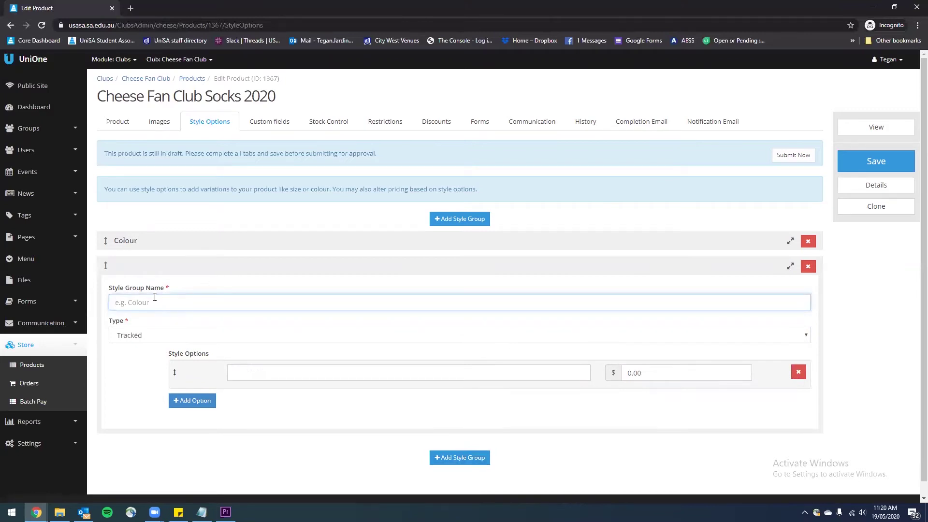
text(Size)
click(188, 337)
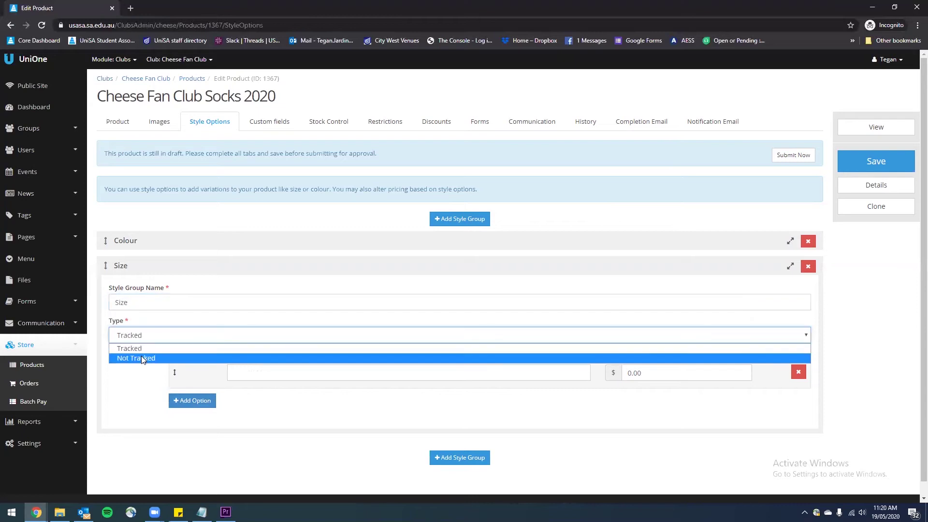
click(141, 358)
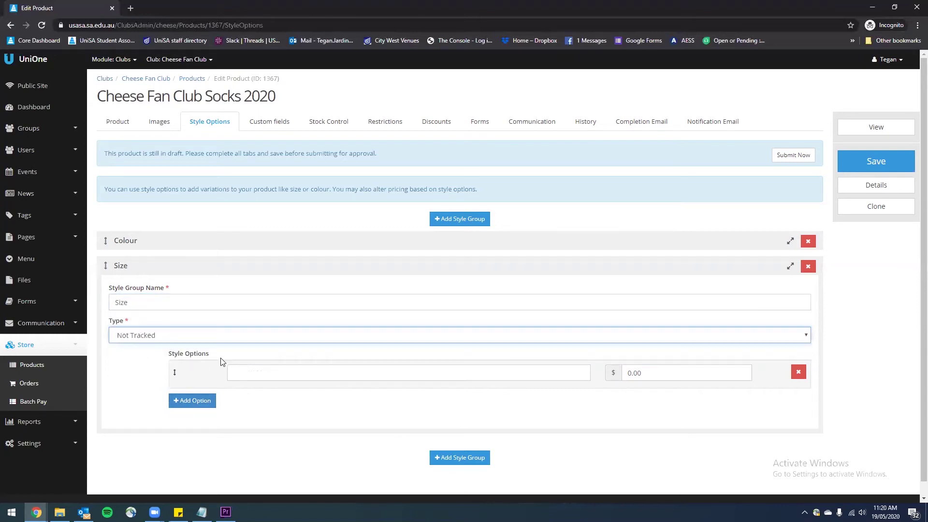
- Add the style options Ladies S and Ladies L to the Size group
key(alt+Tab)
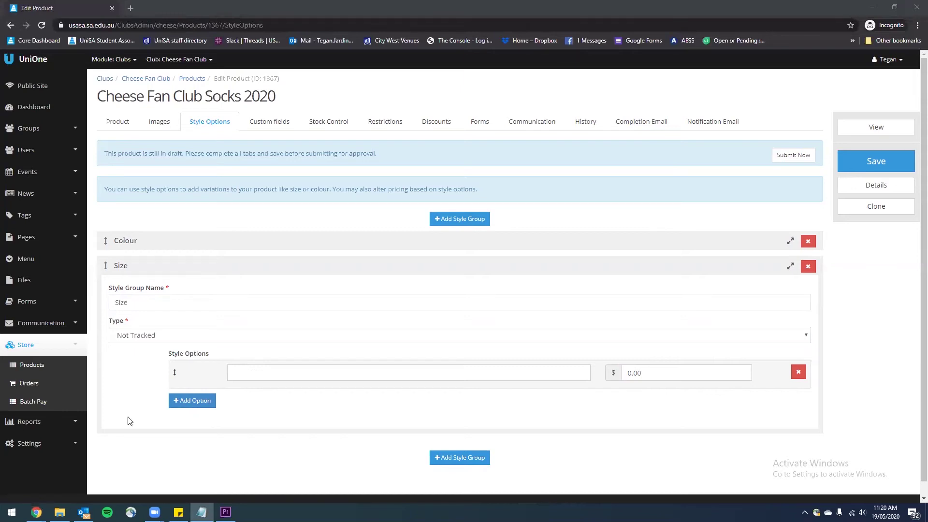
click(248, 374)
text(Ladies S)
click(192, 400)
click(233, 406)
key(alt+Tab)
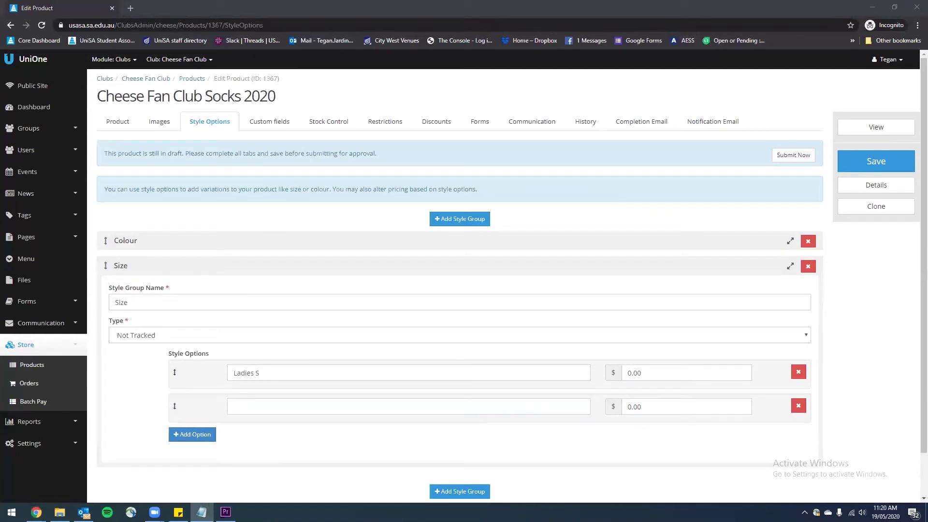
click(259, 408)
text(Ladies L)
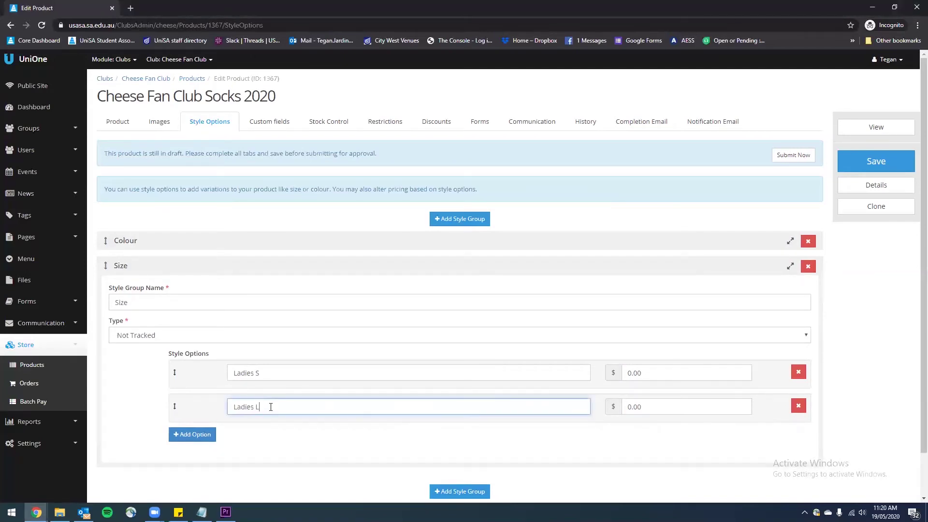
- Add the style options Mens S and Mens L to the Size group
click(192, 434)
click(233, 440)
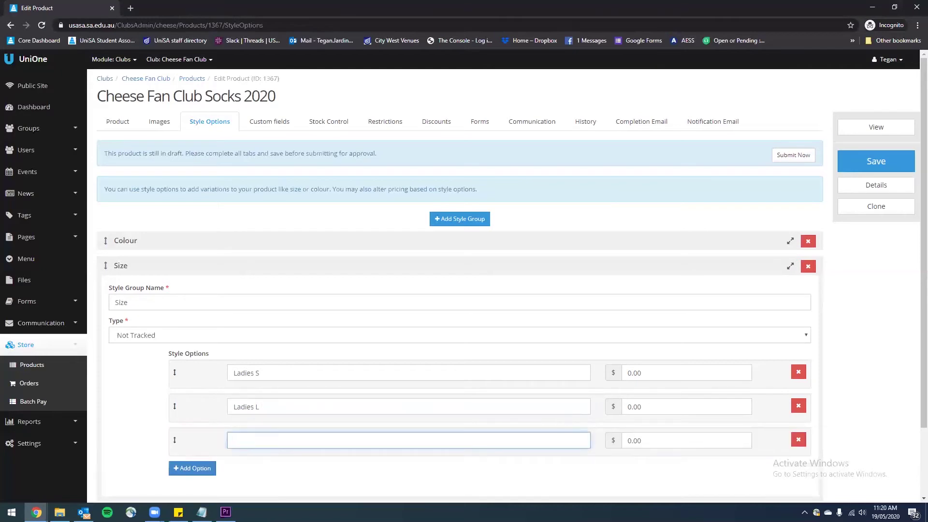
key(alt+Tab)
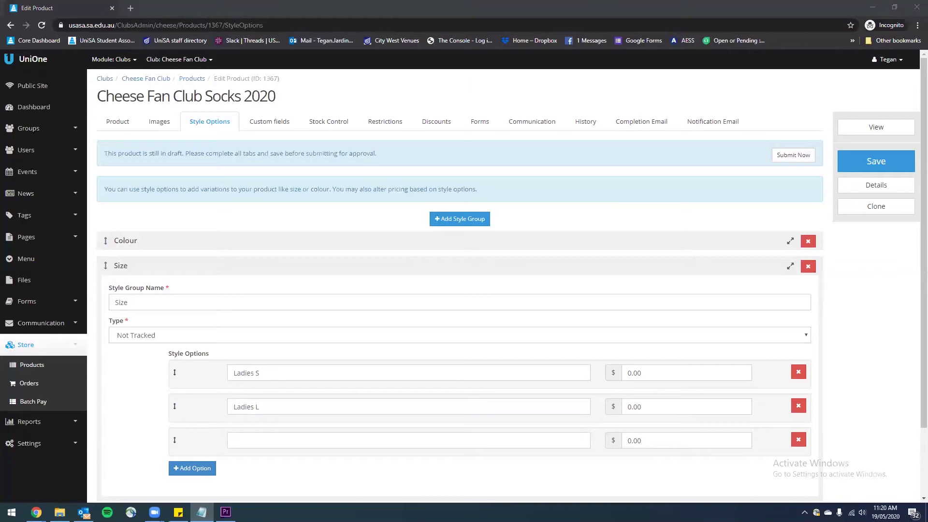
click(265, 441)
text(Mens S)
click(190, 468)
click(234, 474)
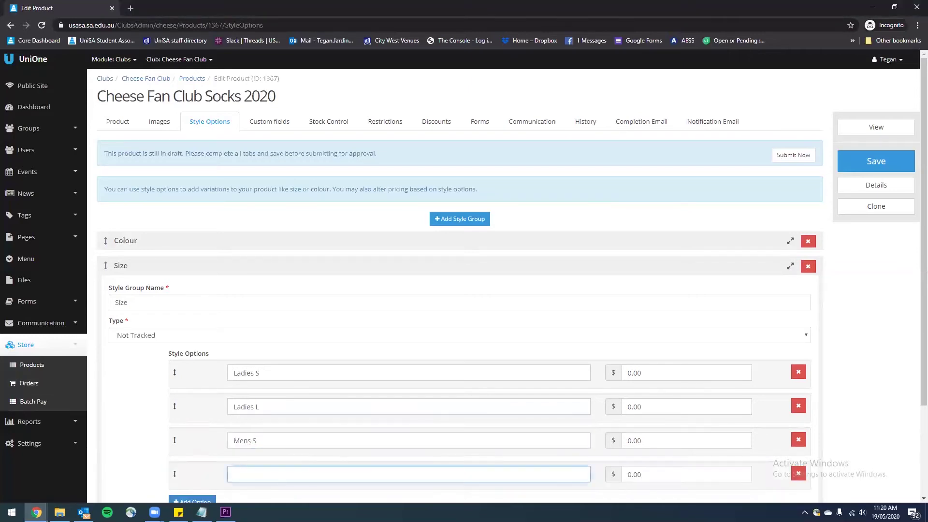
key(alt+Tab)
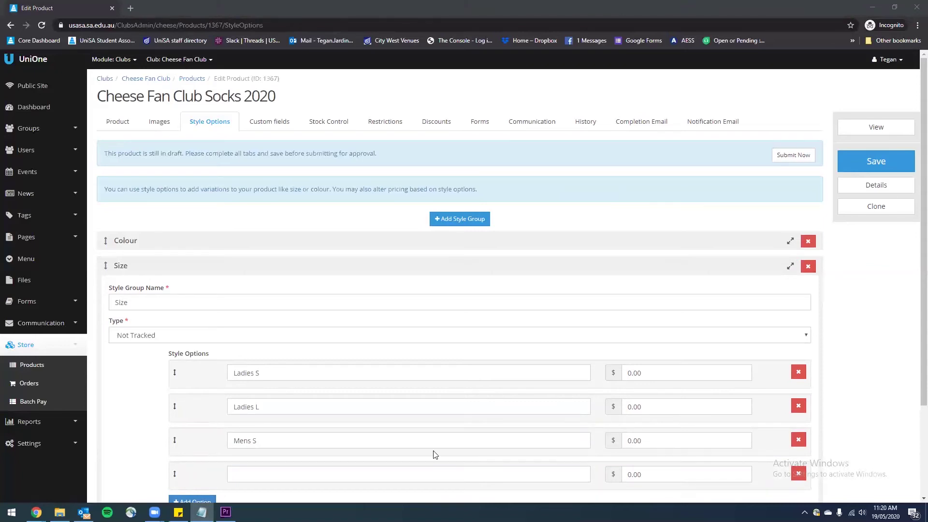
scroll(290, 397, down, 3)
click(278, 356)
text(Mens L)
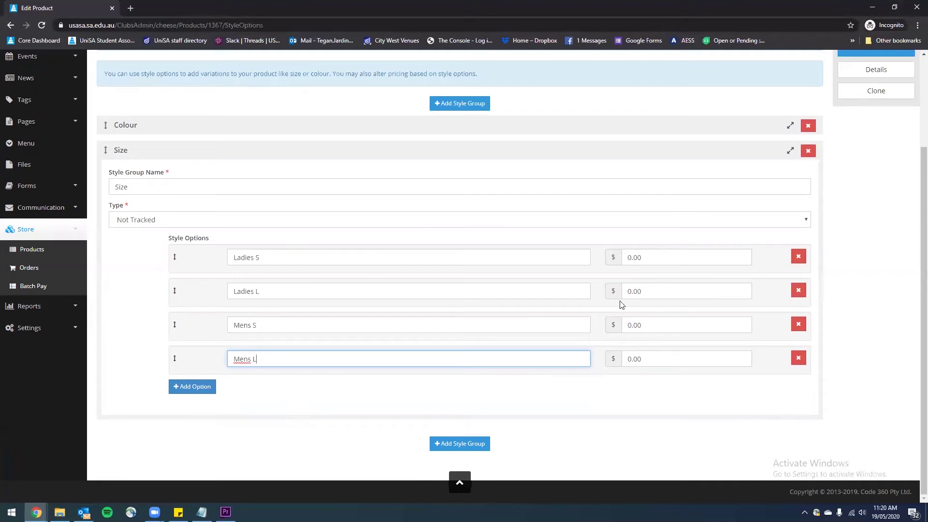
- Save the product's style groups
scroll(658, 317, up, 2)
scroll(483, 285, down, 2)
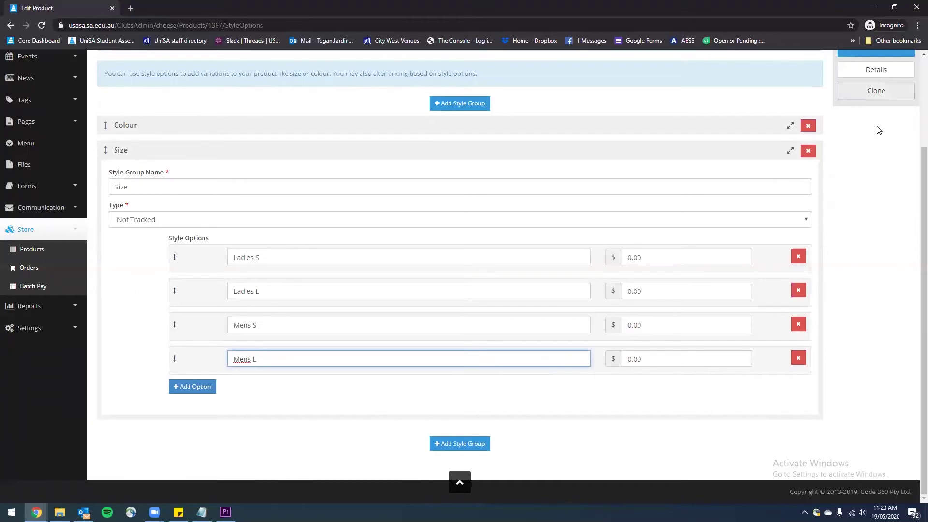
scroll(875, 128, up, 1)
click(875, 95)
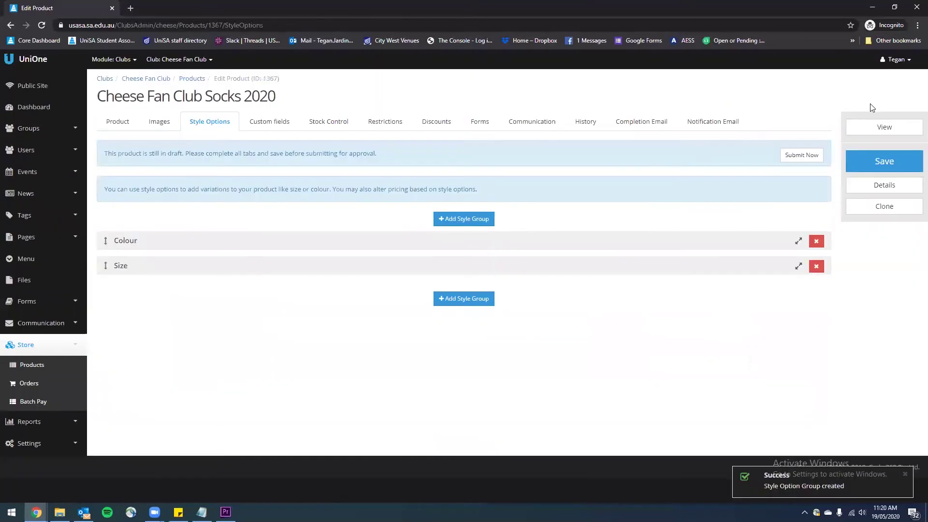
- Expand the Size group to review its options and save the style groups again
mouse_move(106, 265)
mouse_down()
mouse_move(107, 235)
mouse_move(106, 253)
mouse_up()
click(796, 267)
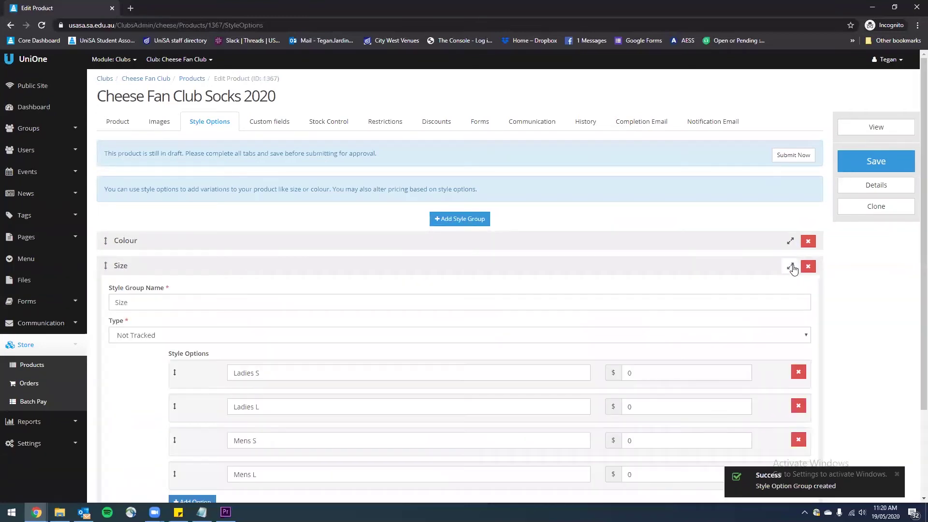
scroll(793, 270, down, 1)
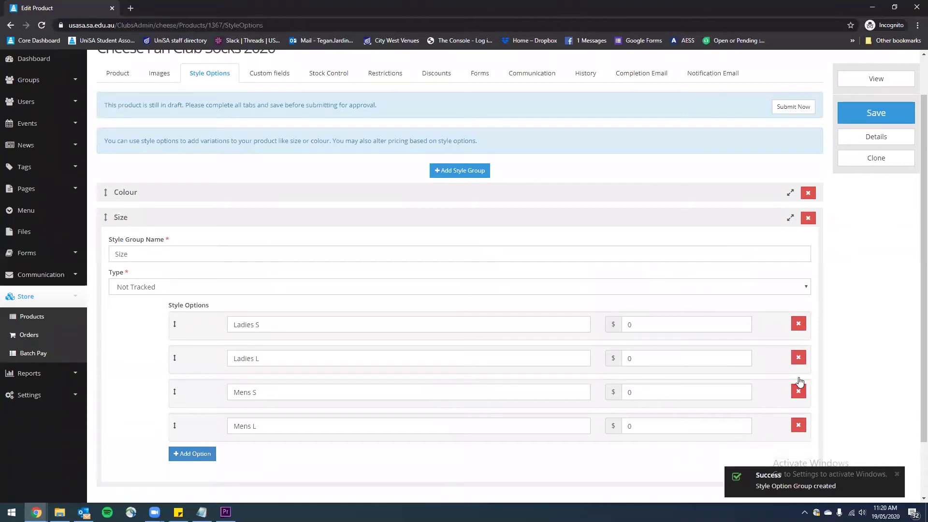
click(328, 392)
key(ctrl+a)
click(309, 406)
scroll(854, 199, up, 1)
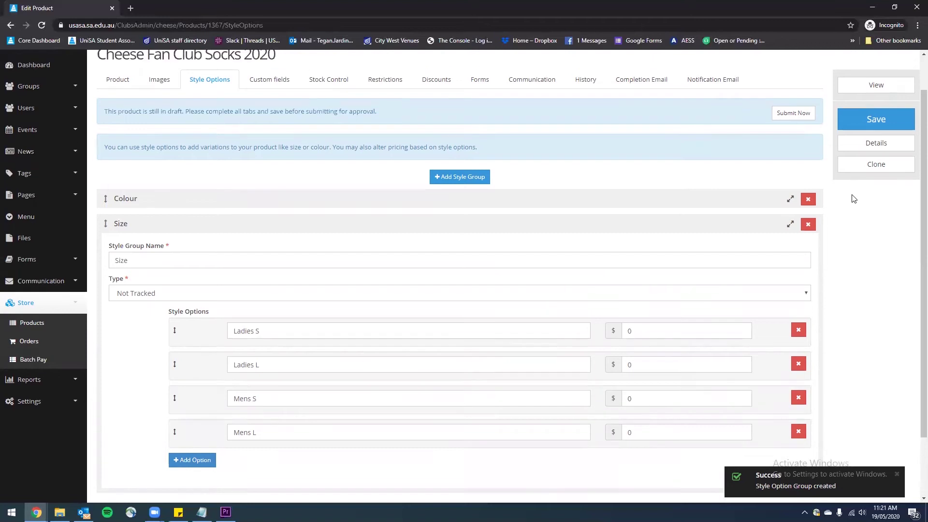
click(865, 164)
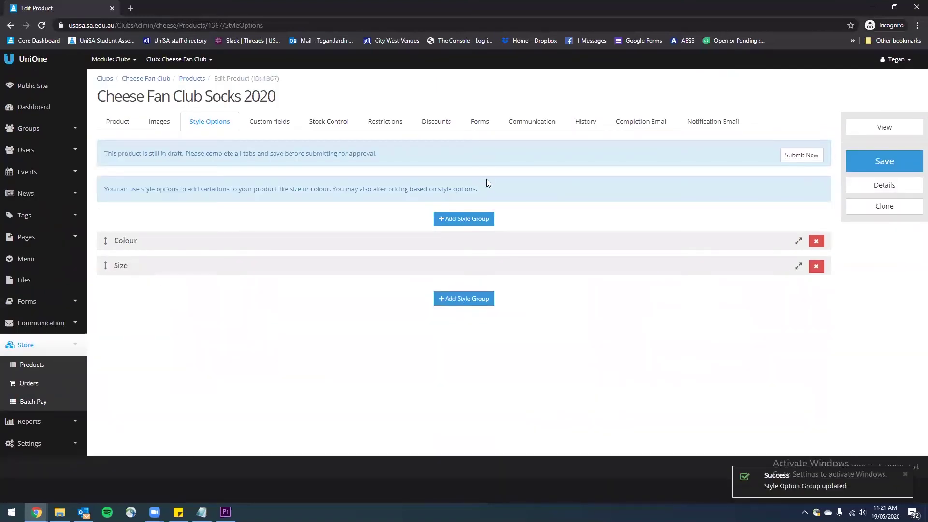
- Add a custom field named Embroidered Name to the product and save the custom fields
click(269, 124)
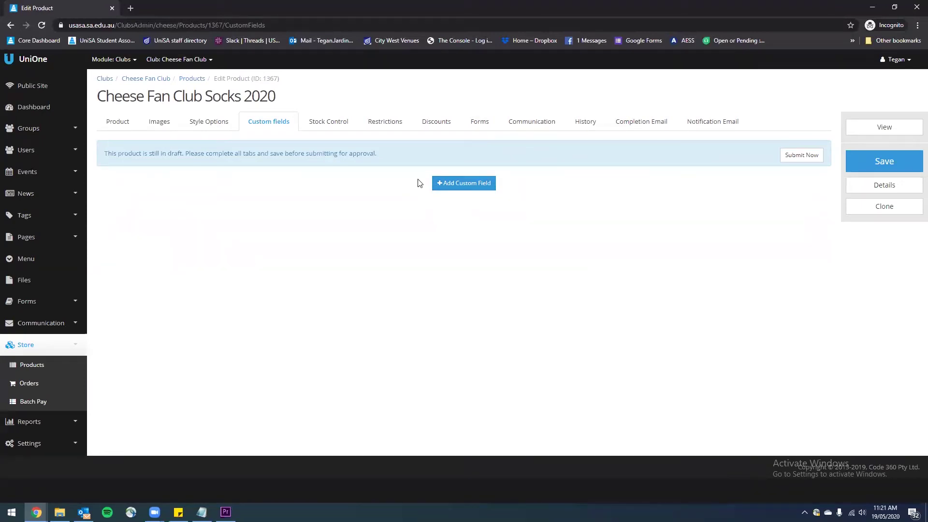
click(468, 182)
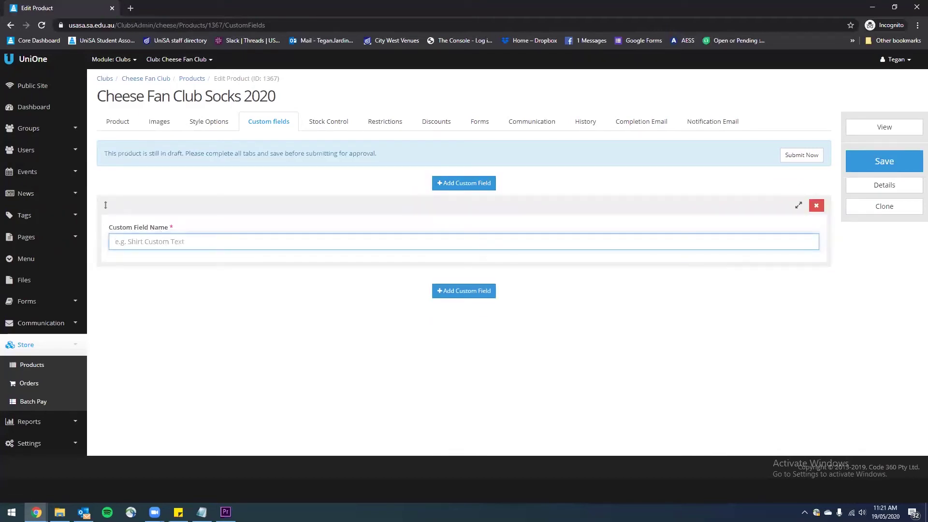
key(alt+Tab)
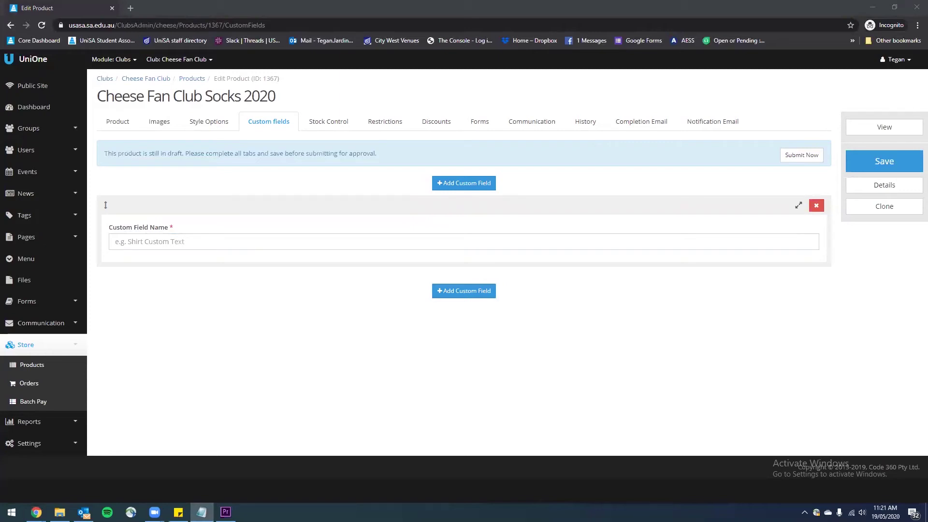
click(159, 241)
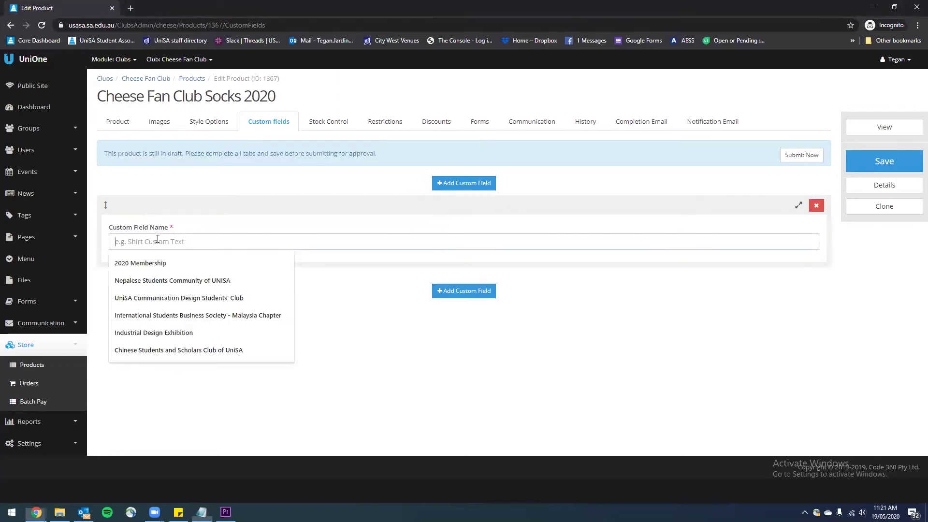
text(Embroidered Name)
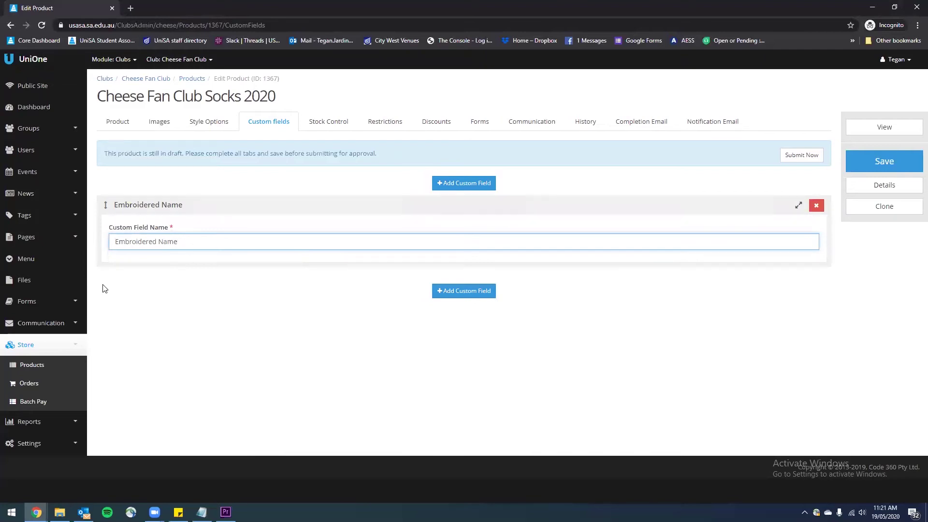
click(152, 221)
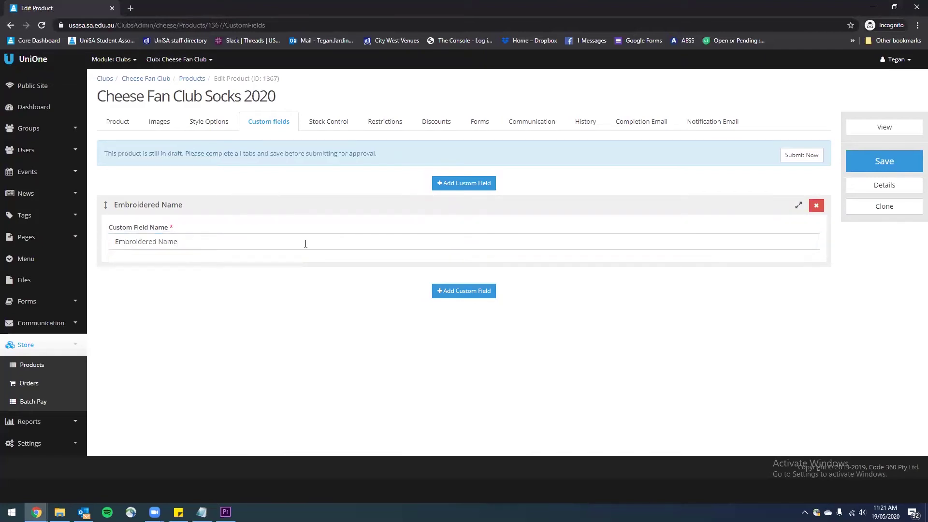
click(890, 164)
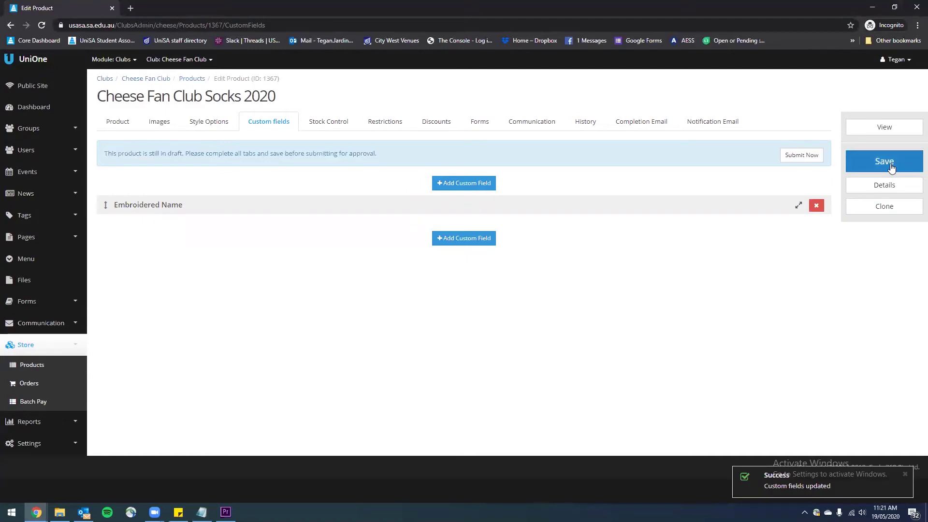
- Check the product's stock control tracking, and examine its user type and purchase requirement restrictions
click(333, 126)
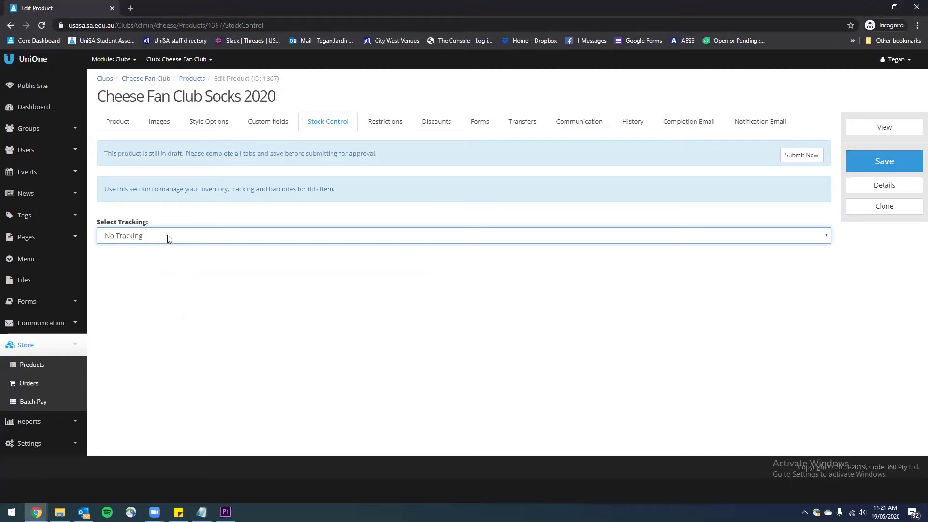
click(379, 128)
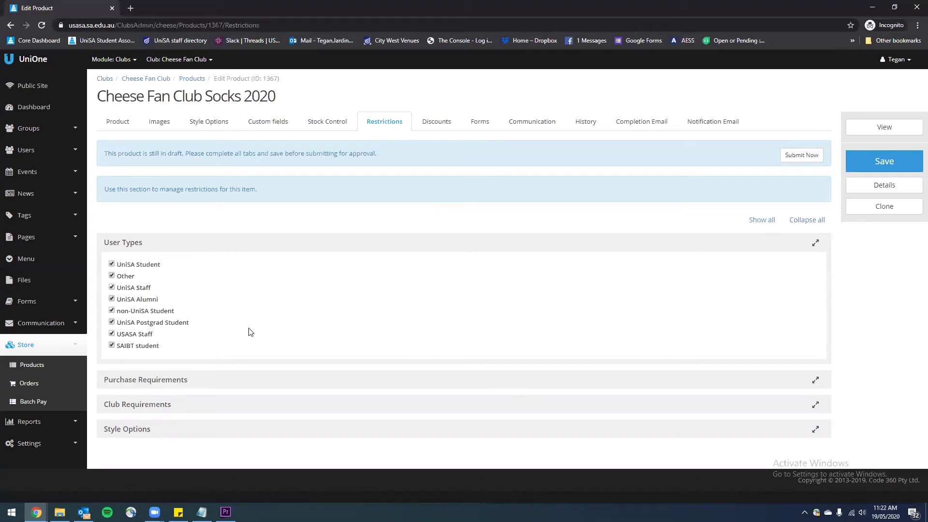
click(815, 380)
scroll(281, 323, down, 1)
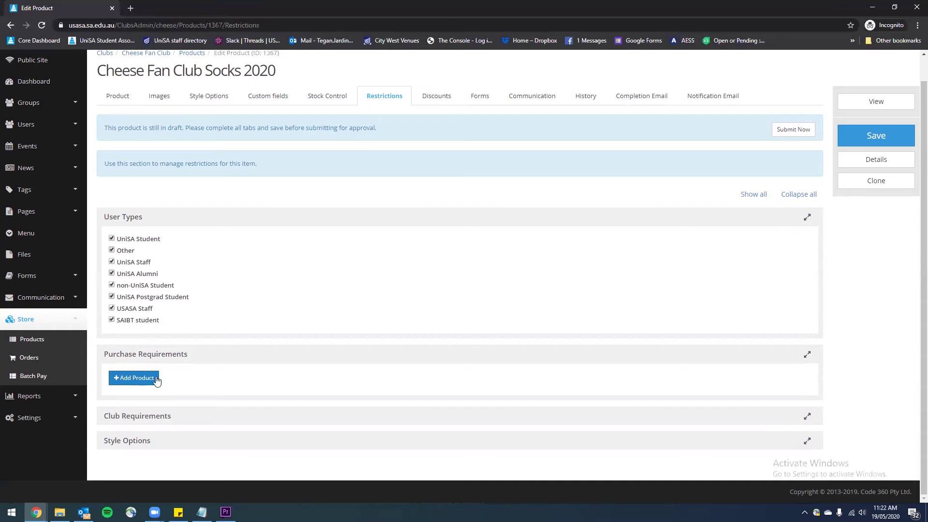
- Add Cheese Fan Club as a club requirement in the restrictions, and remove it again
click(807, 416)
scroll(589, 368, down, 1)
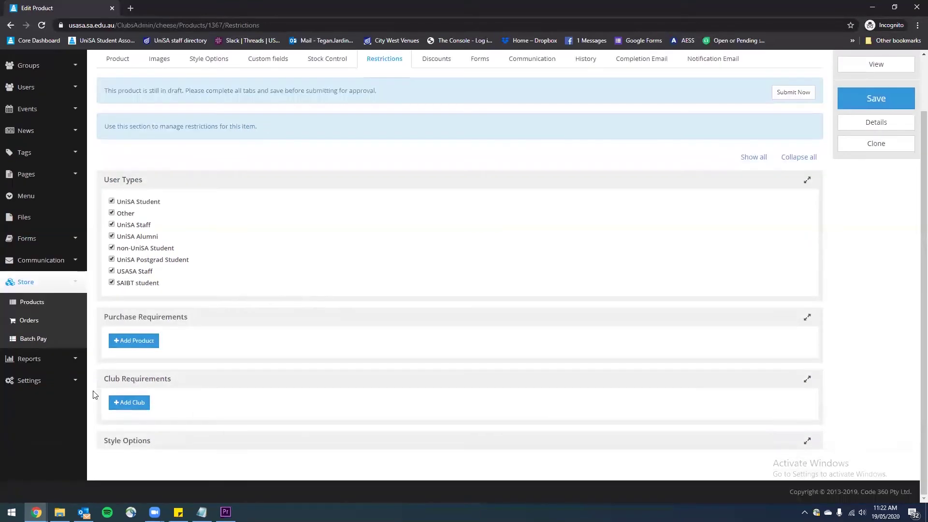
click(143, 408)
click(142, 407)
click(176, 439)
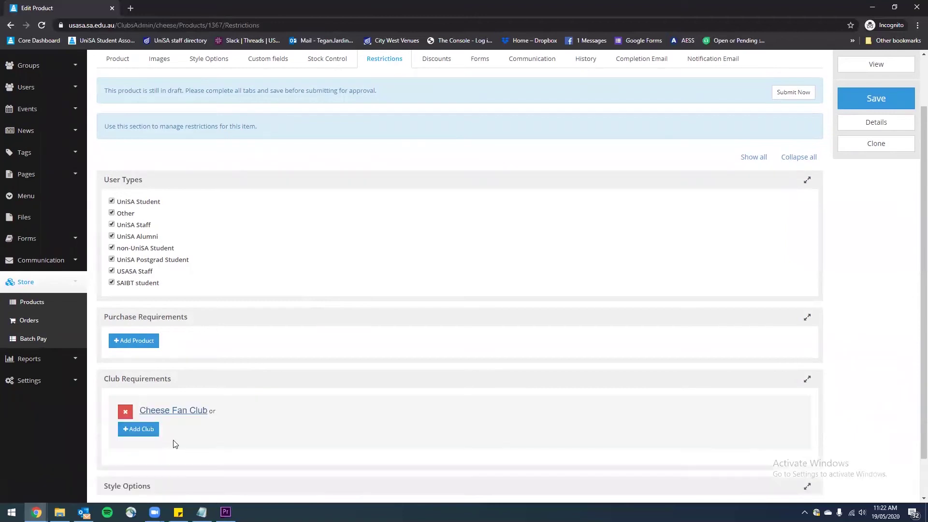
click(125, 410)
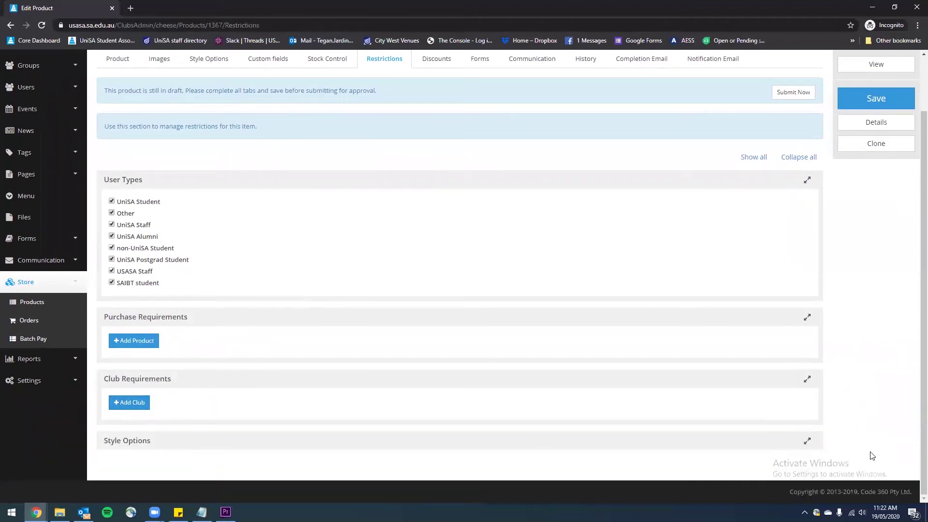
- Examine the style option restrictions available for the product
click(807, 441)
scroll(604, 394, down, 1)
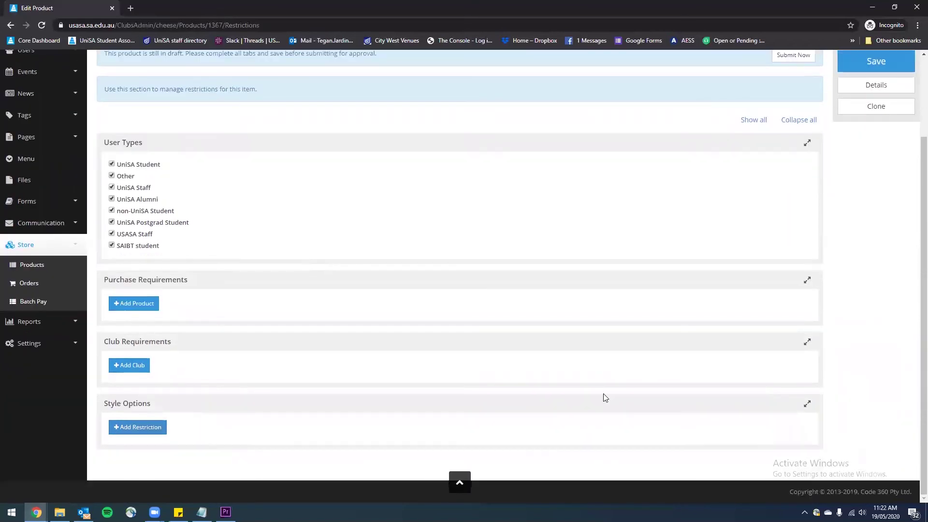
scroll(603, 397, up, 2)
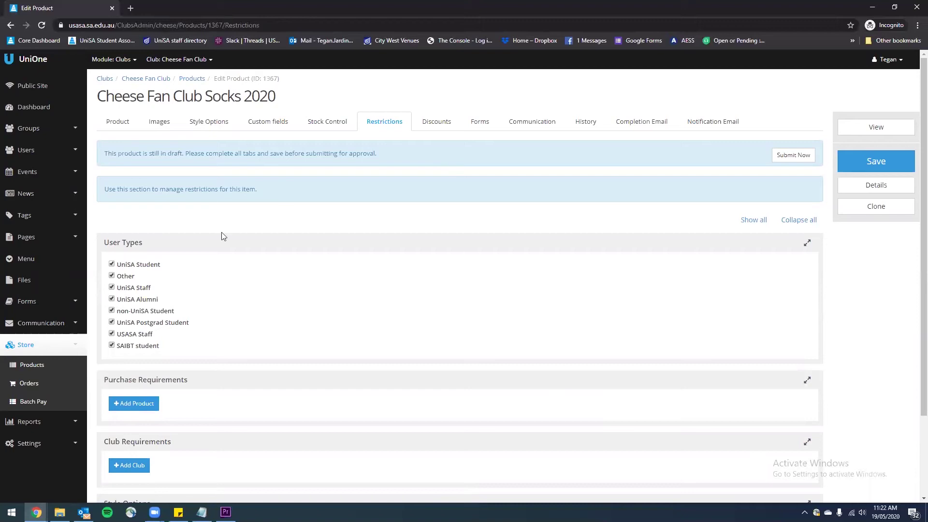
- Set the product's discount message to Membership Discount and the maximum discount order quantity to 1
click(433, 130)
click(509, 80)
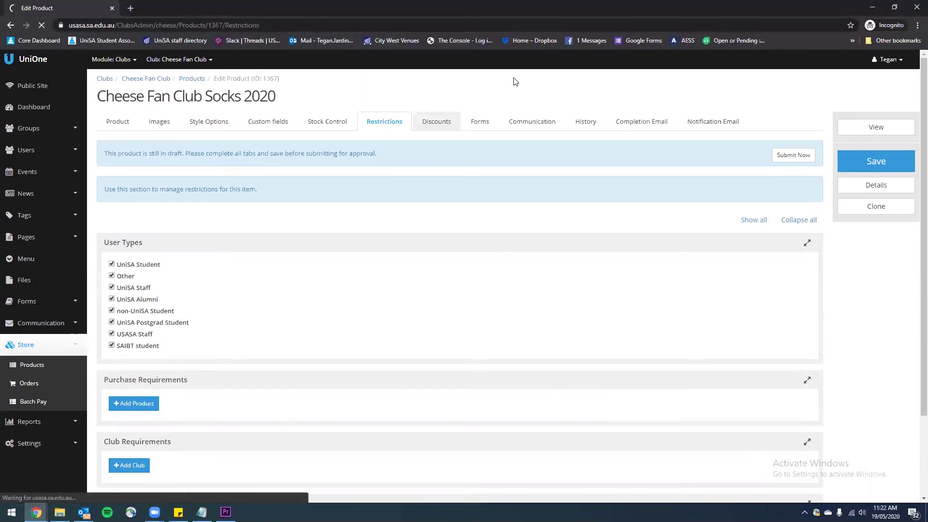
click(213, 254)
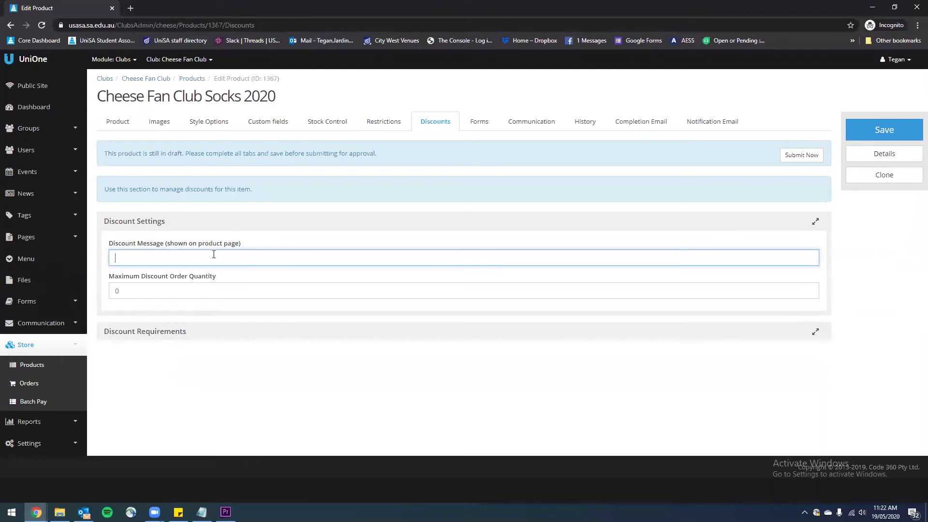
text(Membership Discount)
key(Tab)
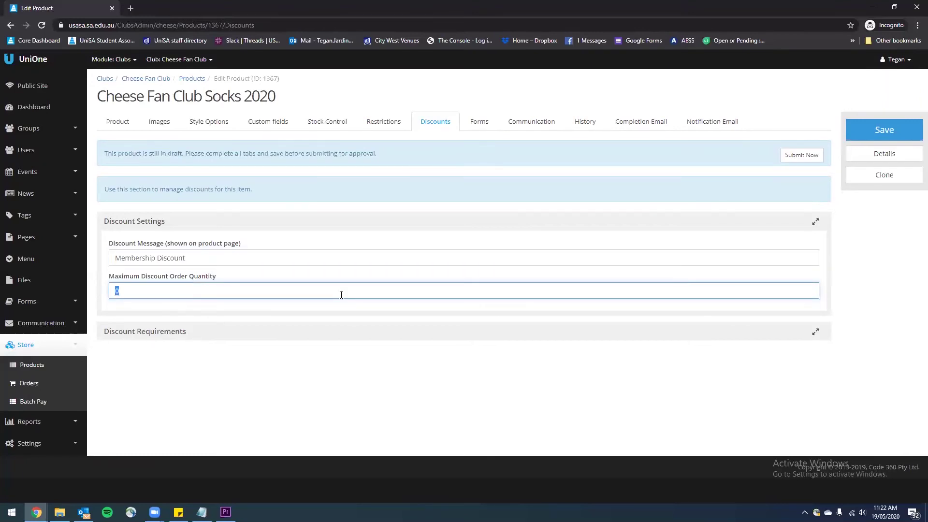
text(1)
- Add a $5 discount requirement tied to the Cheese Fan Club Membership Fee 2020 product, and save the discount settings
click(816, 331)
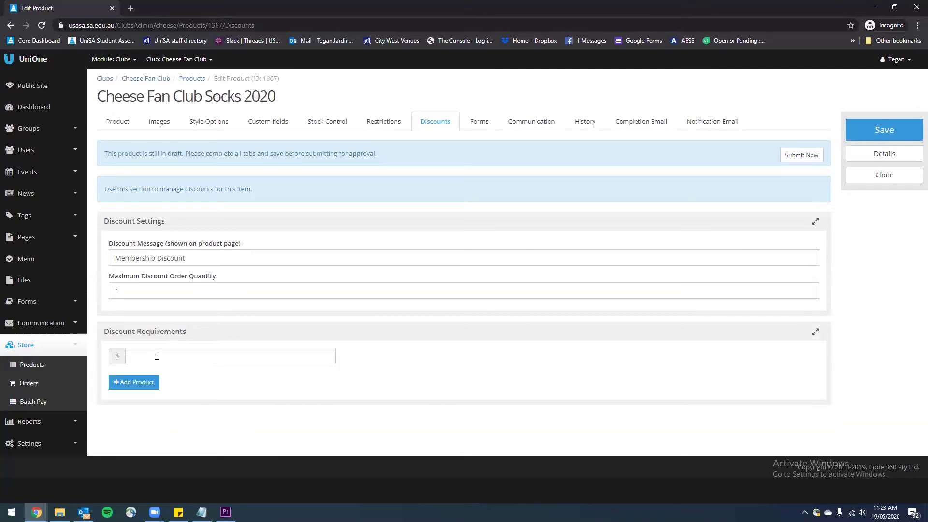
click(151, 363)
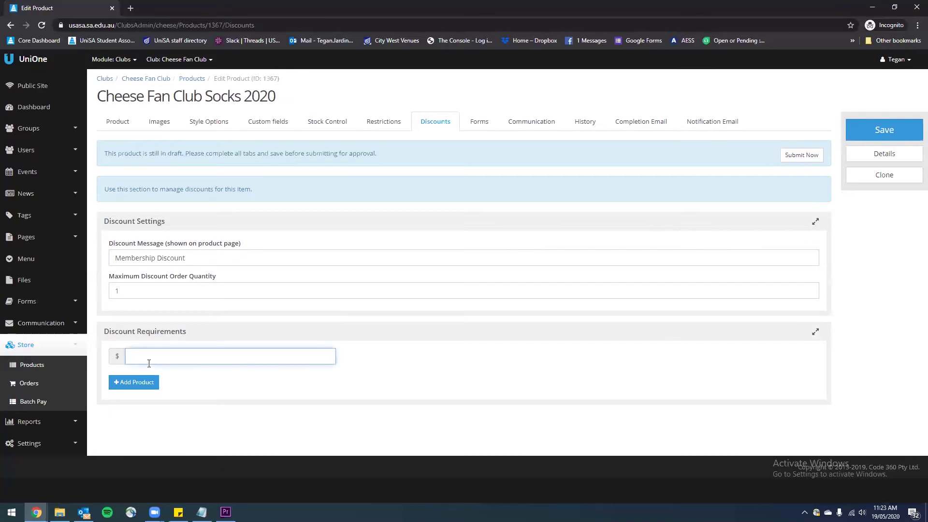
text(5)
click(131, 383)
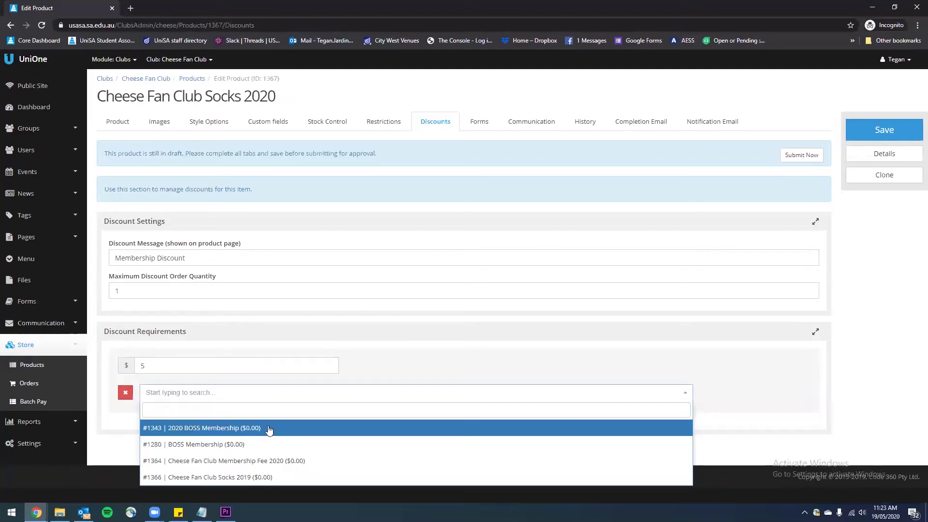
click(258, 462)
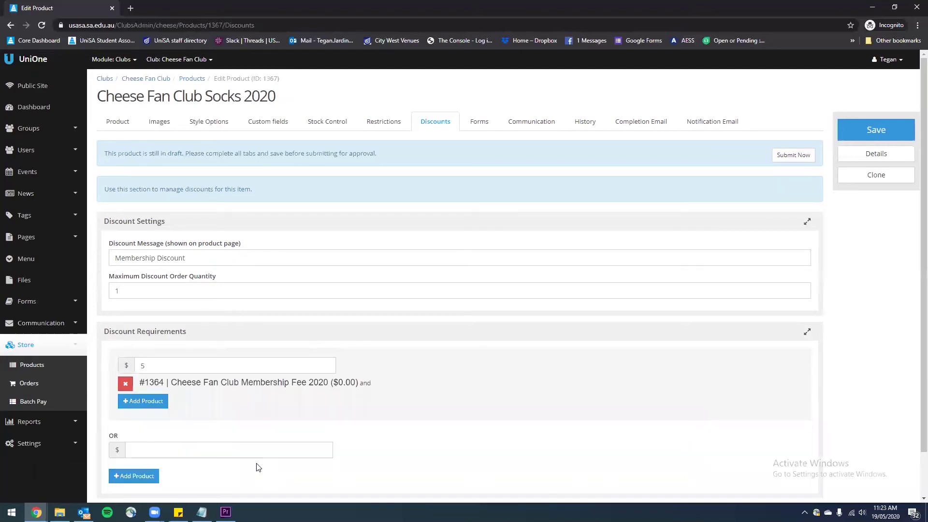
scroll(521, 225, down, 1)
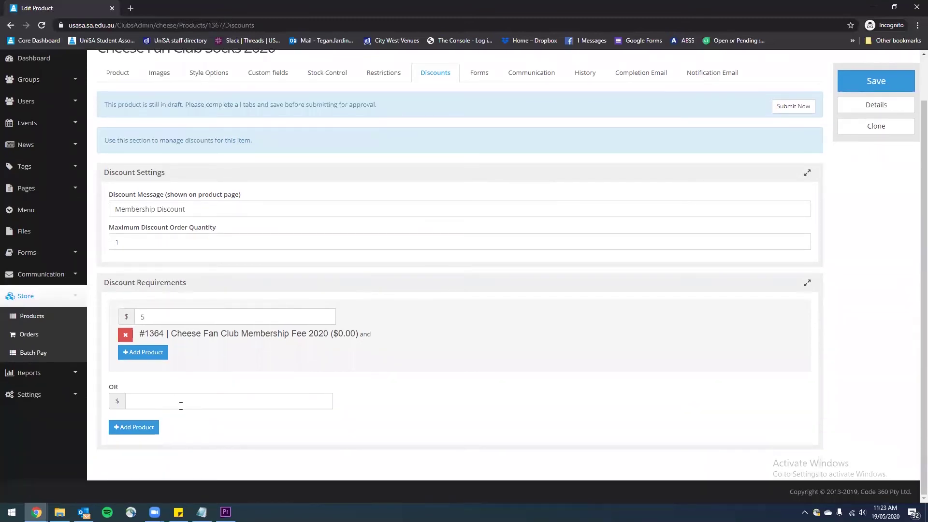
scroll(403, 328, up, 1)
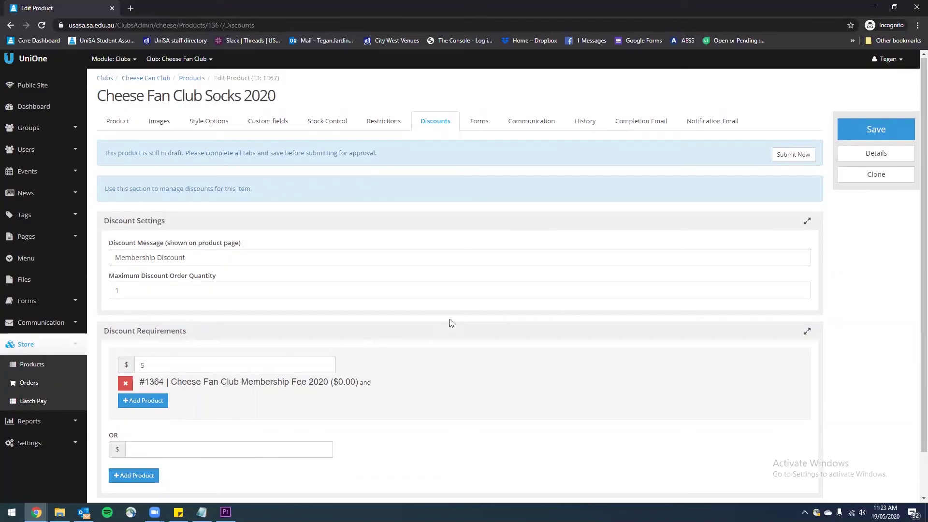
click(862, 137)
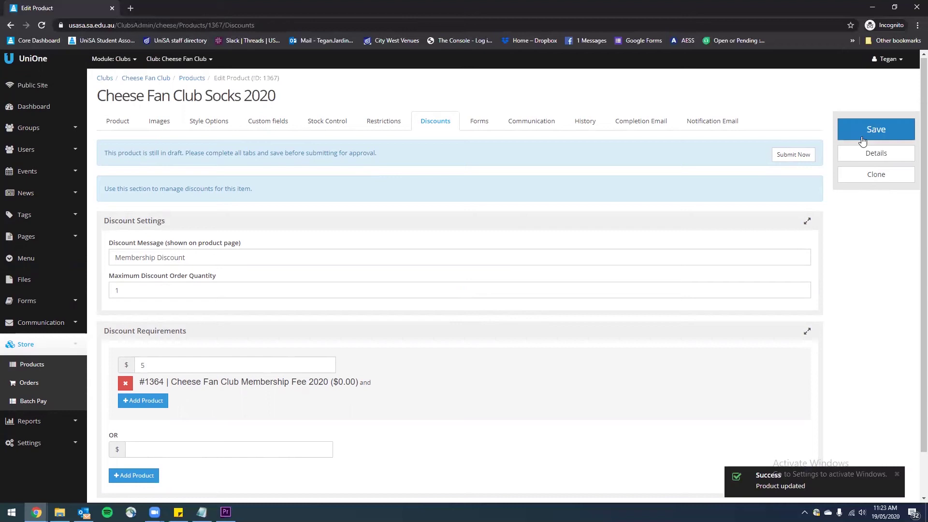
- Examine the product's forms, communication and order history sections
click(520, 127)
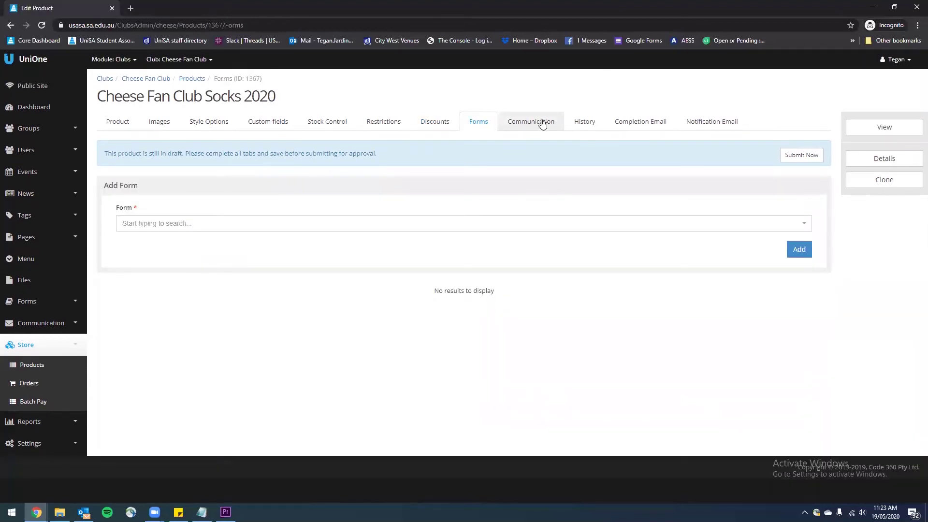
click(545, 124)
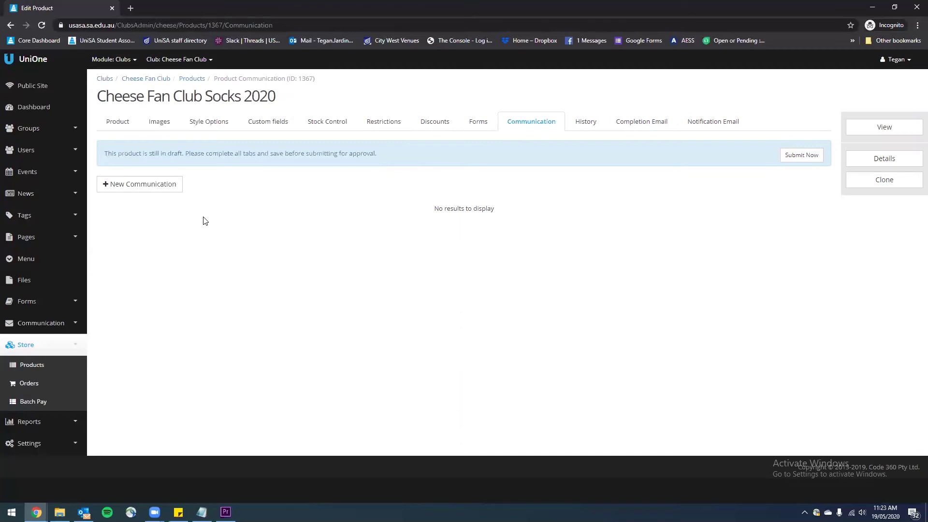
click(140, 186)
click(585, 123)
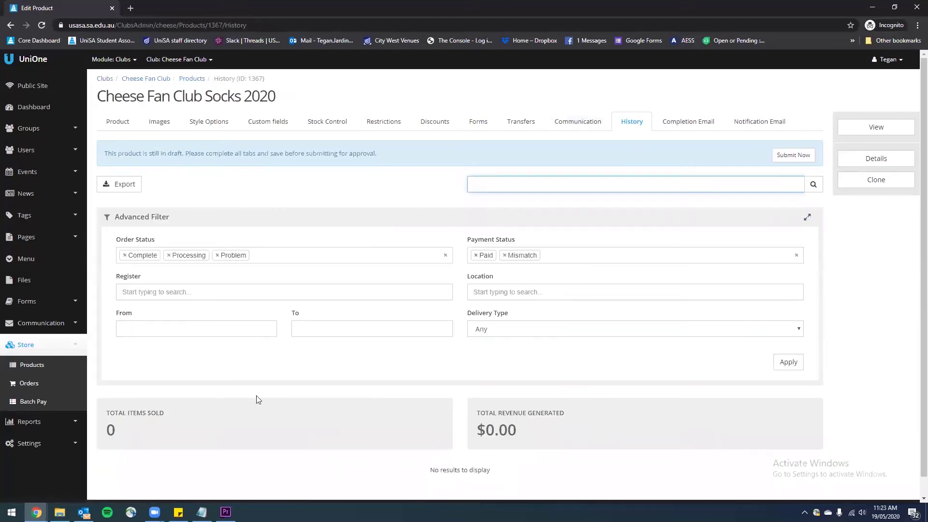
scroll(341, 331, down, 1)
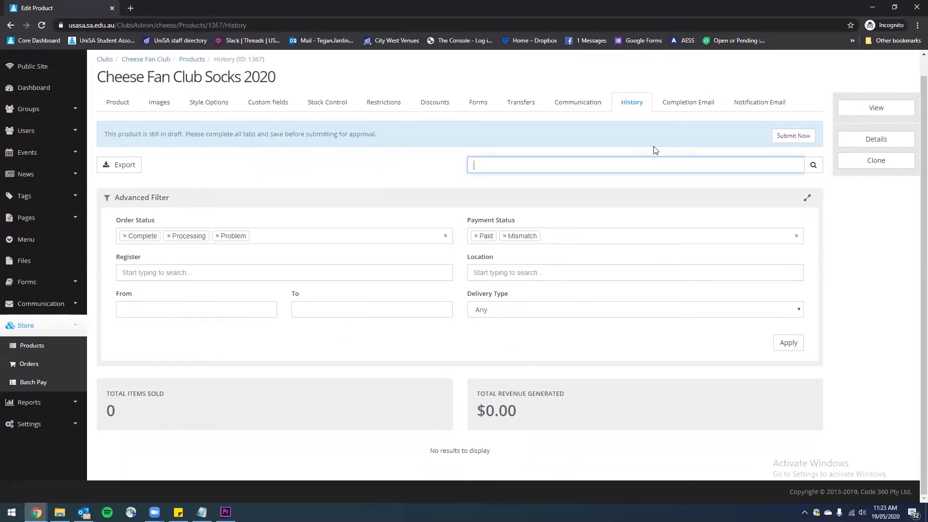
- Enable the automatic completion email for the product and set its subject to Cheesy Socks
click(667, 108)
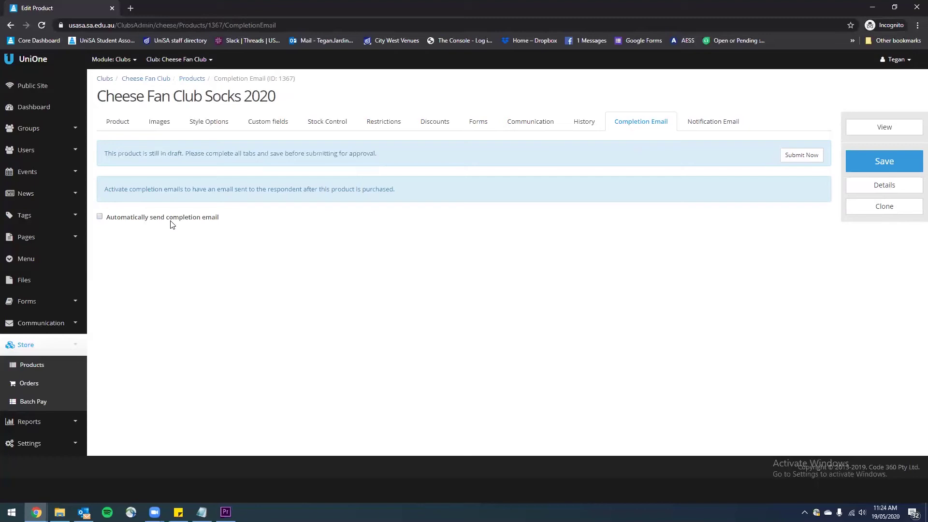
click(170, 220)
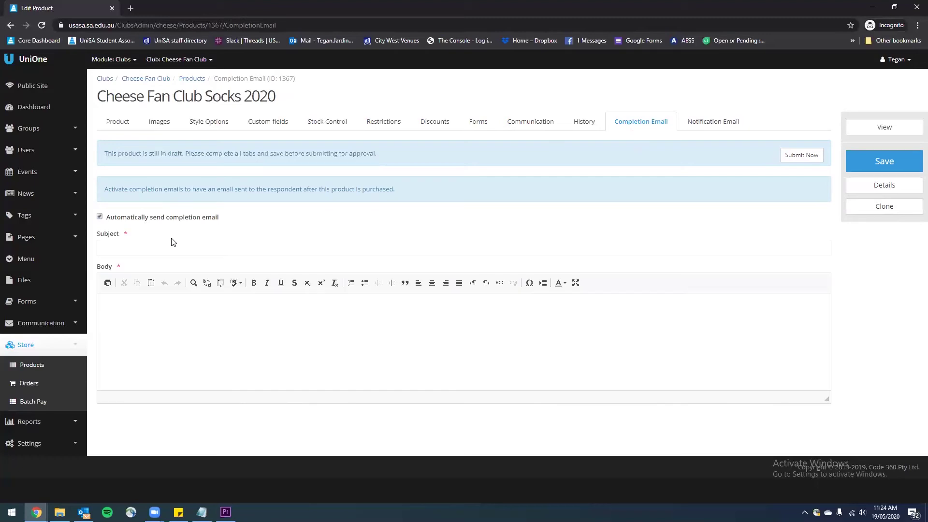
click(148, 250)
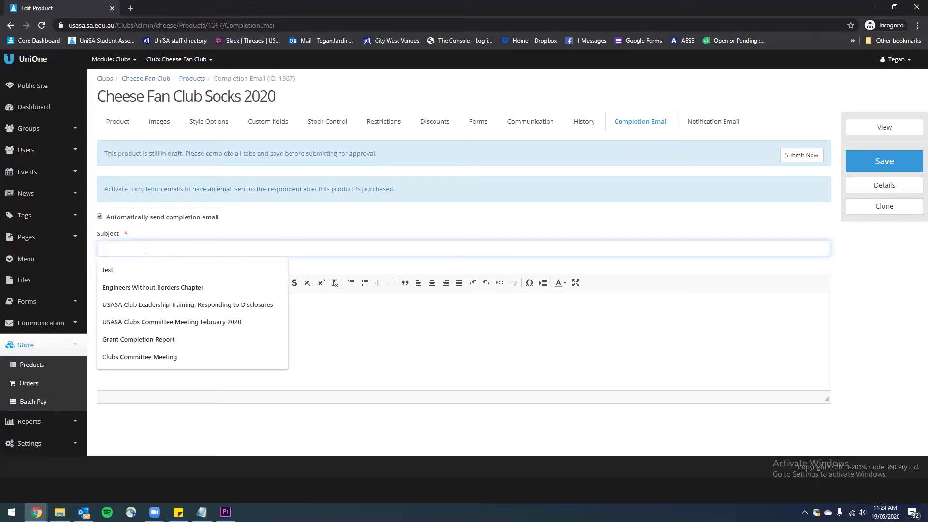
text(Cheese)
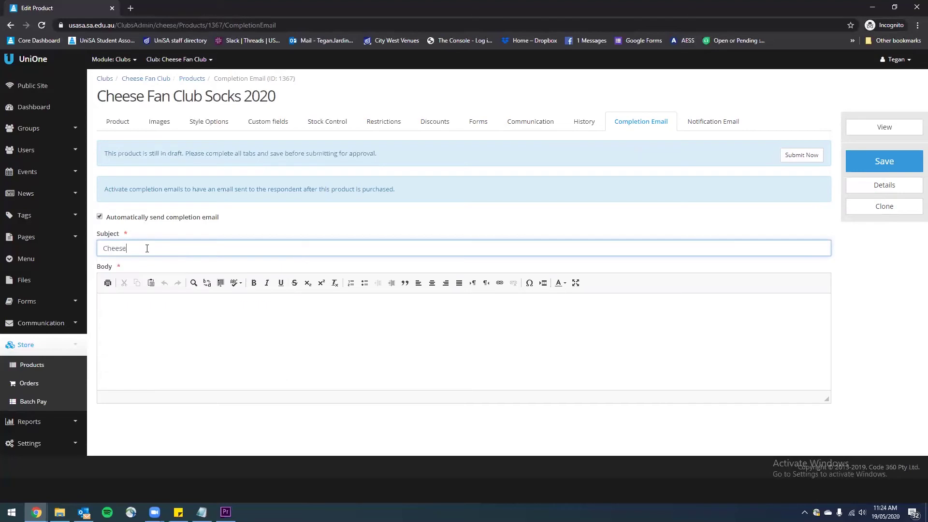
key(BackSpace)
text(y Socks)
- Write the completion email's message: "Thanks for buying the Cheese Fan Club Socks!" and "We'll send an email once the socks are ready to collect."
click(163, 326)
text(Thanks for buy)
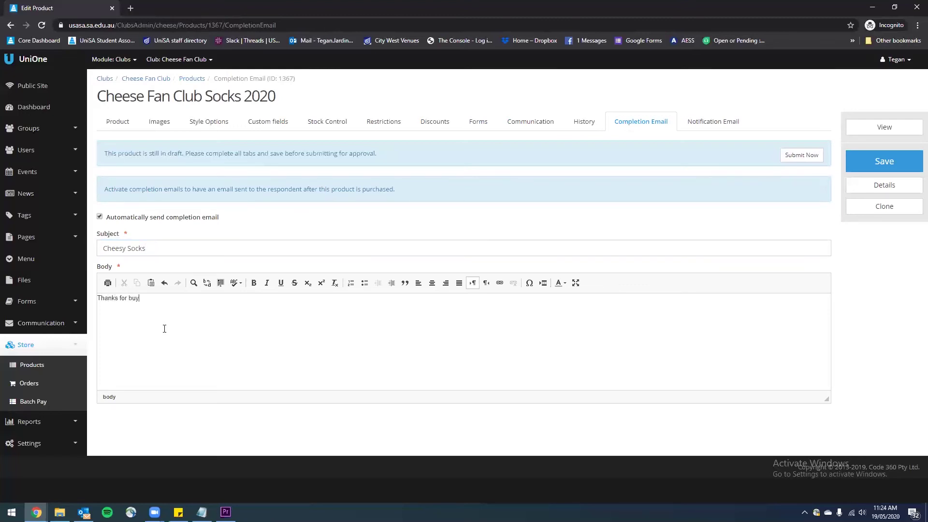
text(ing the Cheese )
text(Fan Club So)
text(We)
text('ll send)
text( an email onc)
text(e the s)
text(oc)
text(ks are)
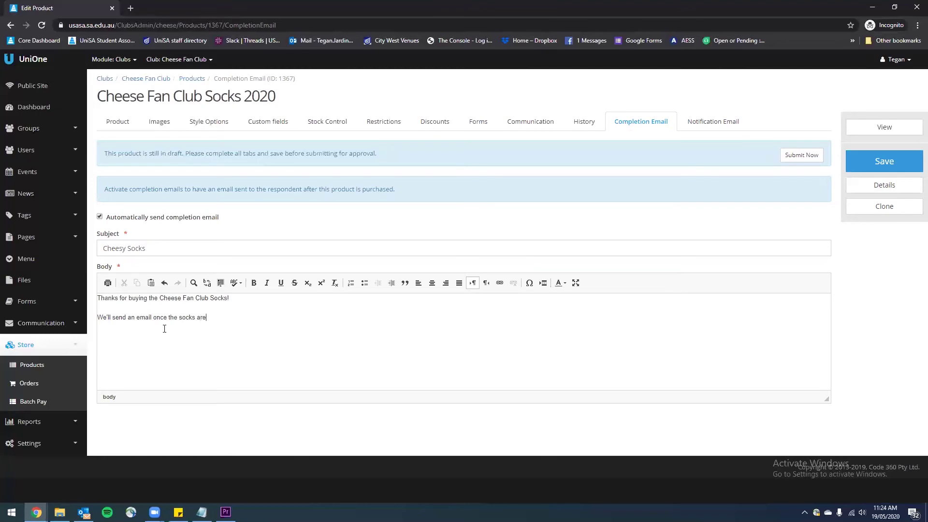
text( ready to collect.)
- Close the completion email with "Stay cheesy," and "Cheese Fan Club Team" on separate lines, and save the product
key(Return)
text(Stay cheesy)
key(BackSpace)
text(ey)
text(y)
text(heese)
text( Fan C)
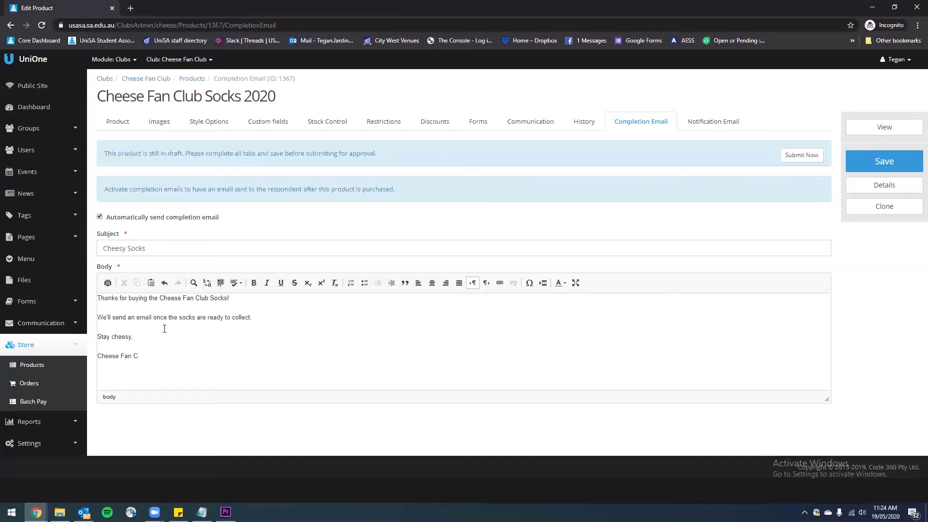
text(lkb Team)
click(854, 162)
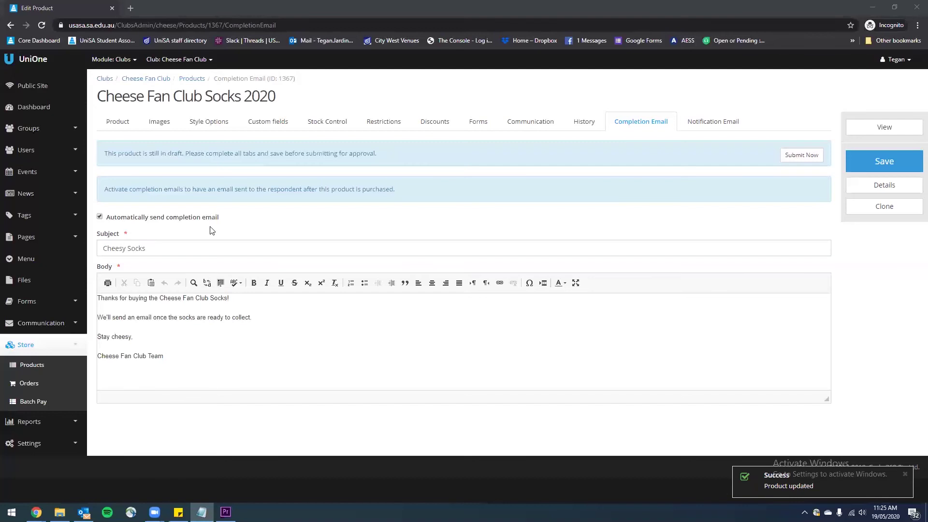
- Add the club's email address as a notification recipient for purchases of the product
click(695, 124)
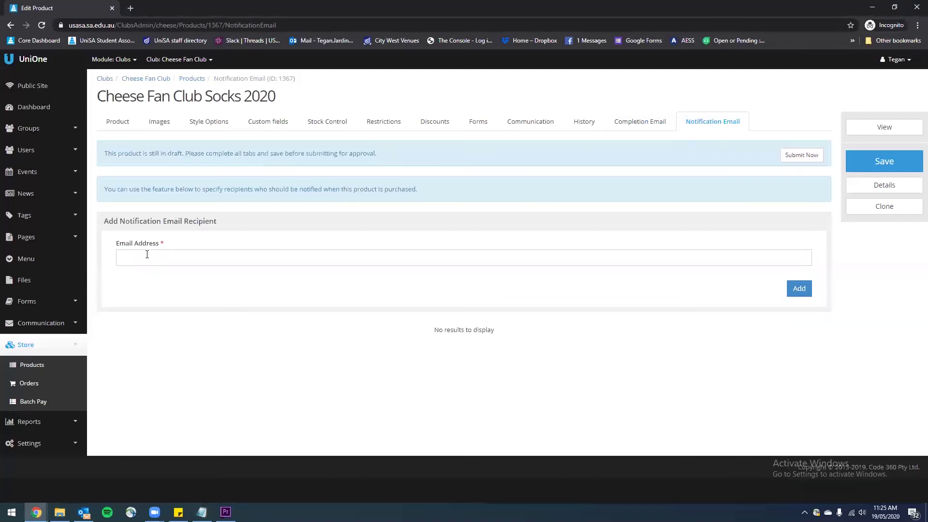
click(167, 257)
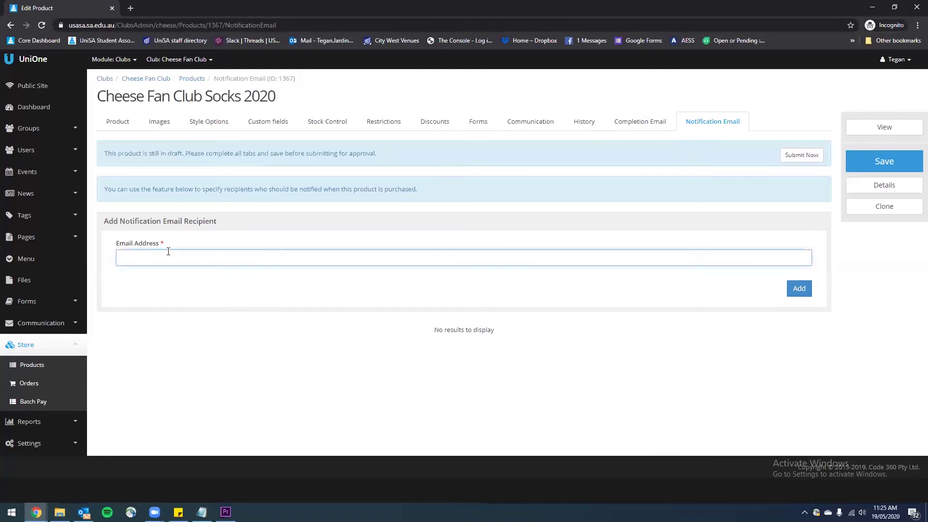
key(ctrl+v)
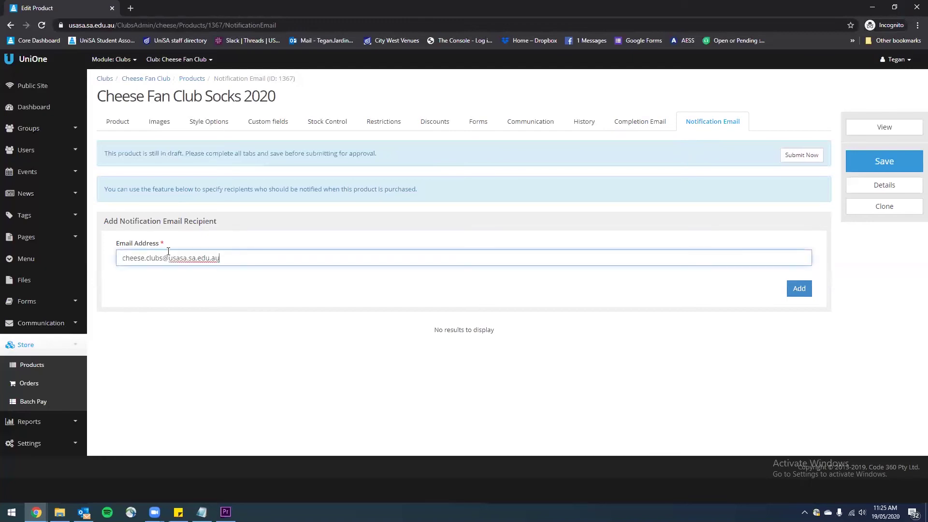
click(794, 290)
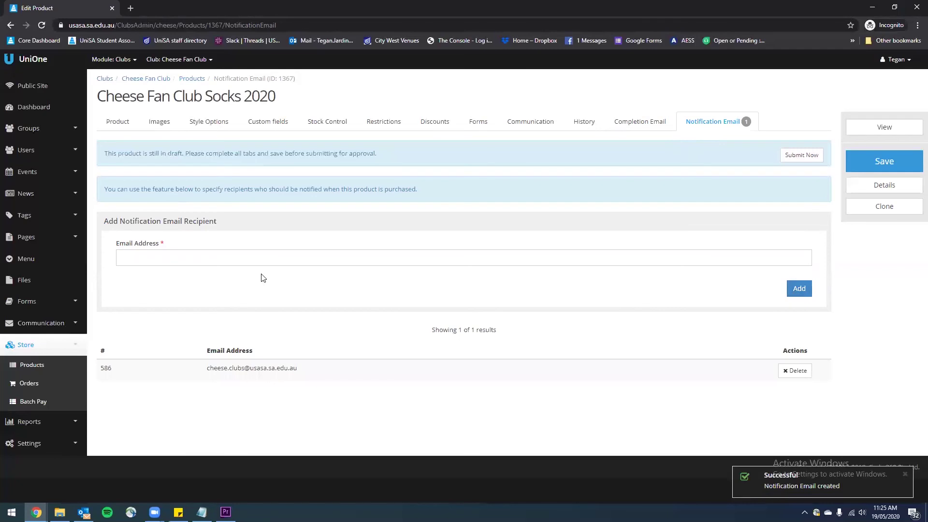
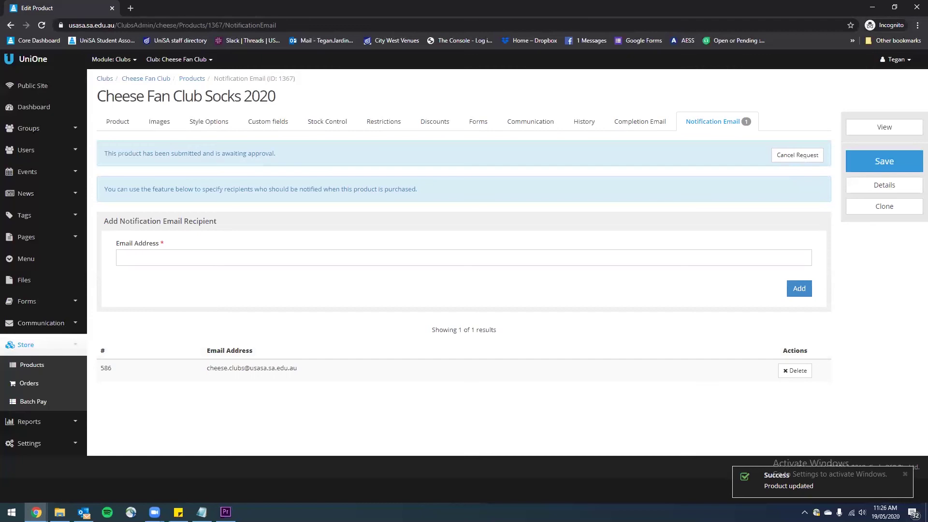
- Reopen Cheese Fan Club Socks 2020 from the store's product list and view its public product page
click(37, 373)
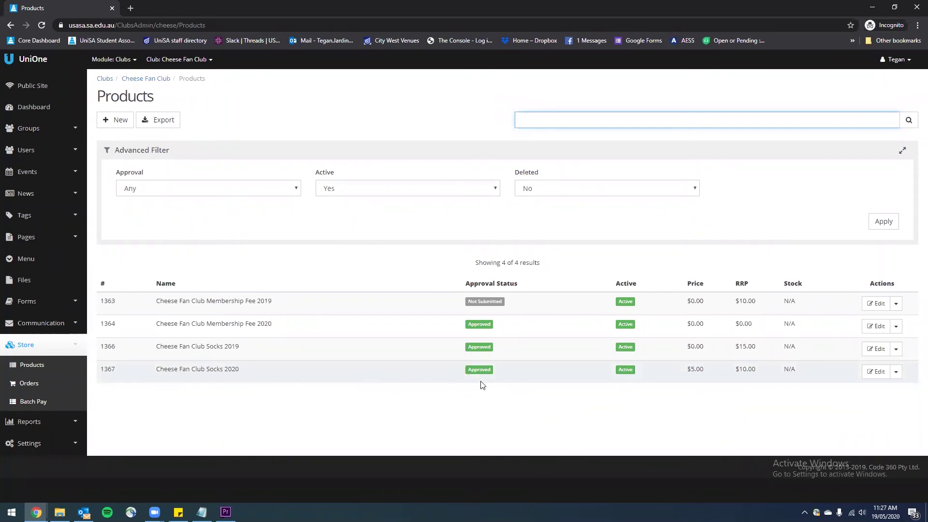
click(875, 372)
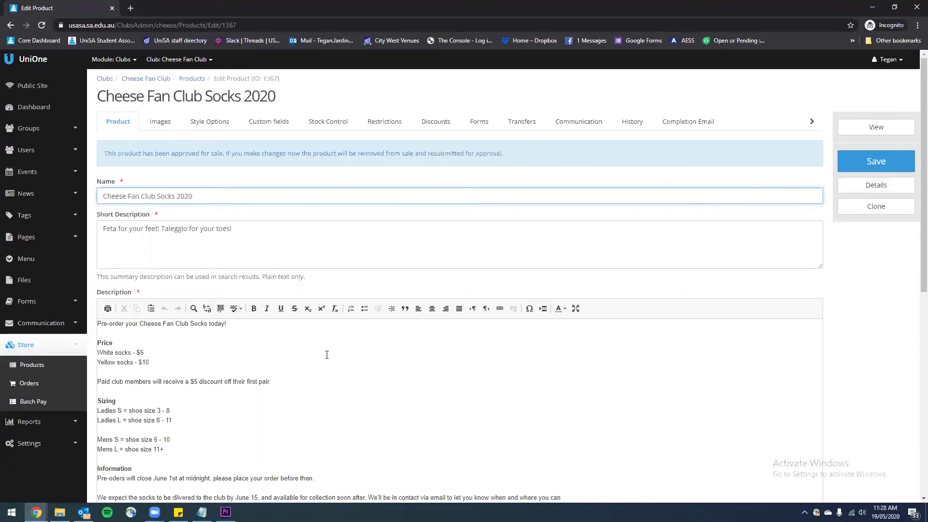
click(859, 124)
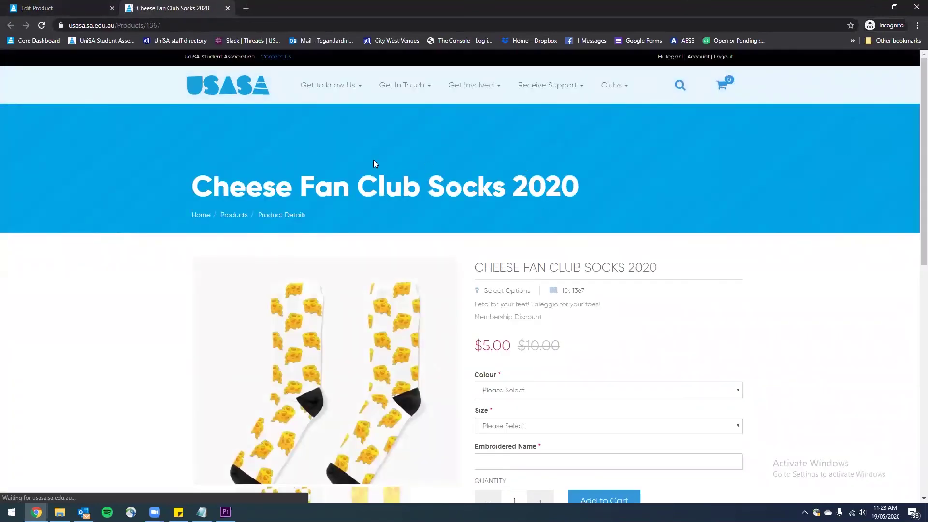
- Examine the images, title, short description and discount message on the public product page
scroll(368, 161, down, 2)
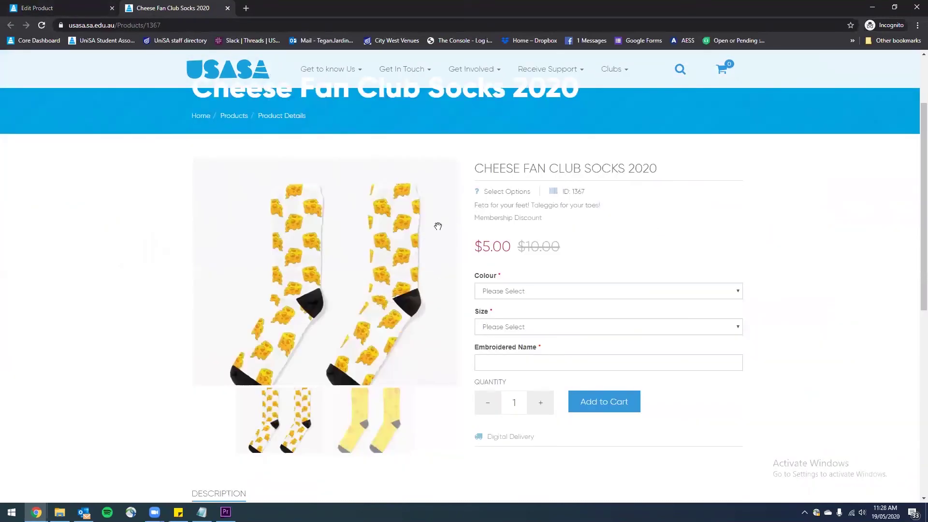
drag(490, 165, 627, 167)
click(663, 169)
mouse_move(473, 205)
mouse_down()
mouse_move(589, 204)
mouse_move(606, 218)
mouse_move(467, 220)
mouse_up()
drag(541, 222, 497, 218)
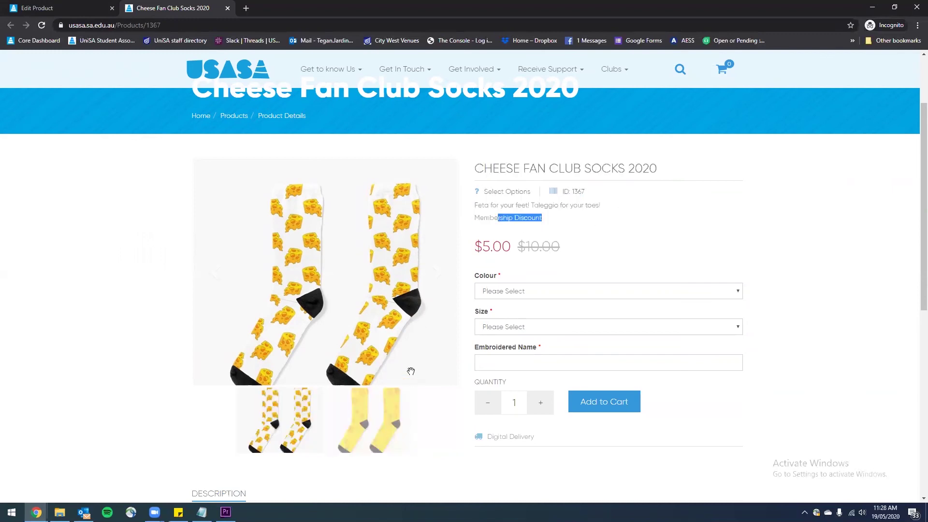
- Try White socks as the colour on the product page, and switch the selection to Yellow socks (+ $5.00)
scroll(469, 261, down, 2)
click(516, 194)
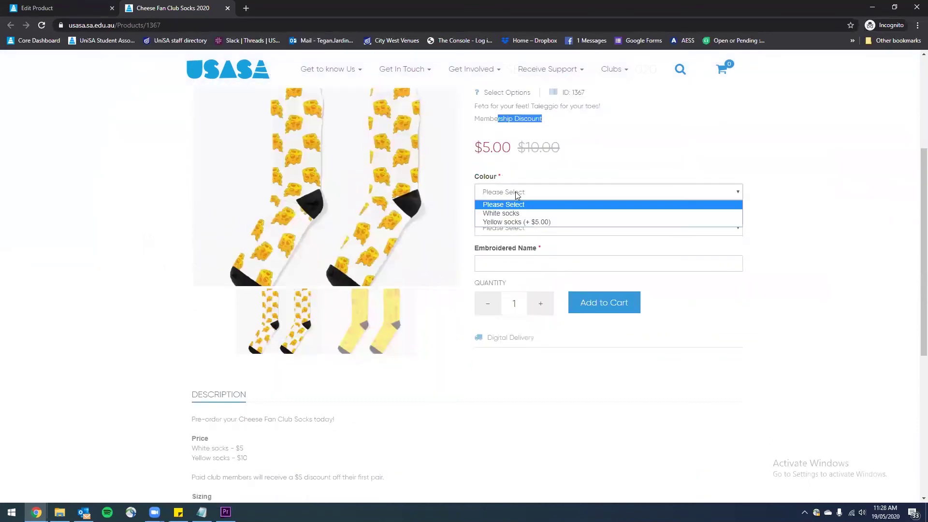
click(512, 213)
click(524, 197)
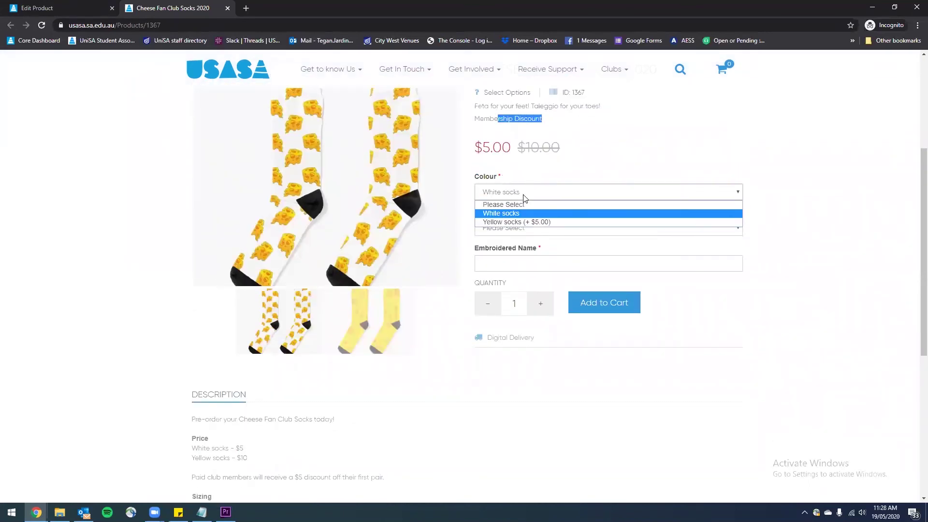
click(533, 222)
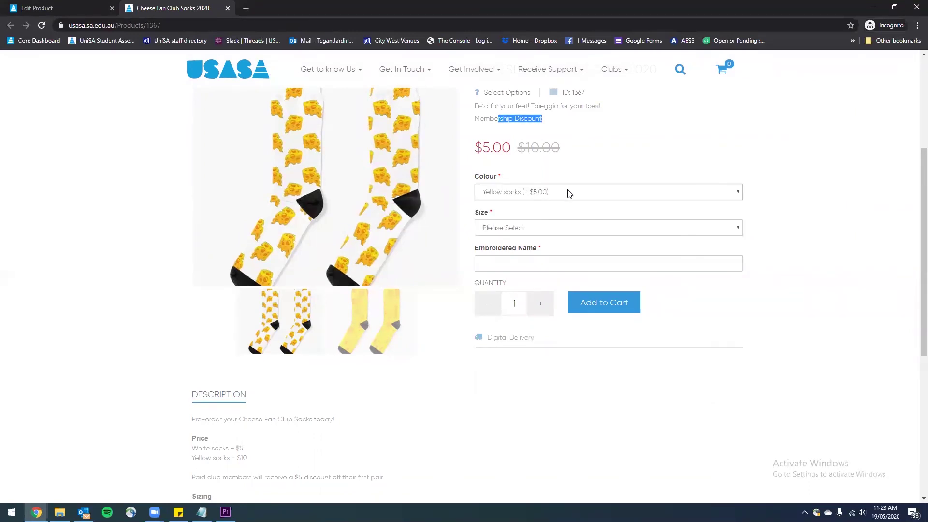
- Check the available size options, and enter the buyer's first name as the embroidered name
click(551, 225)
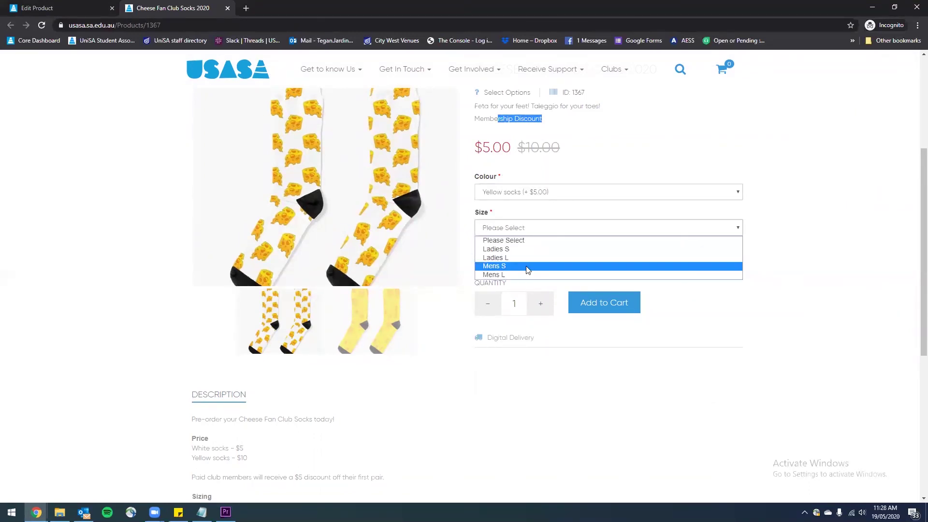
click(561, 228)
click(552, 267)
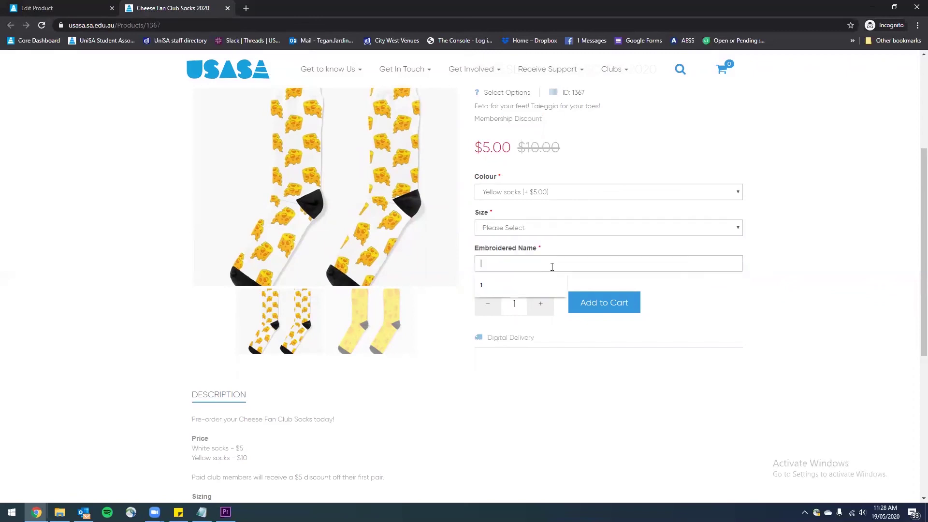
text(Tegan)
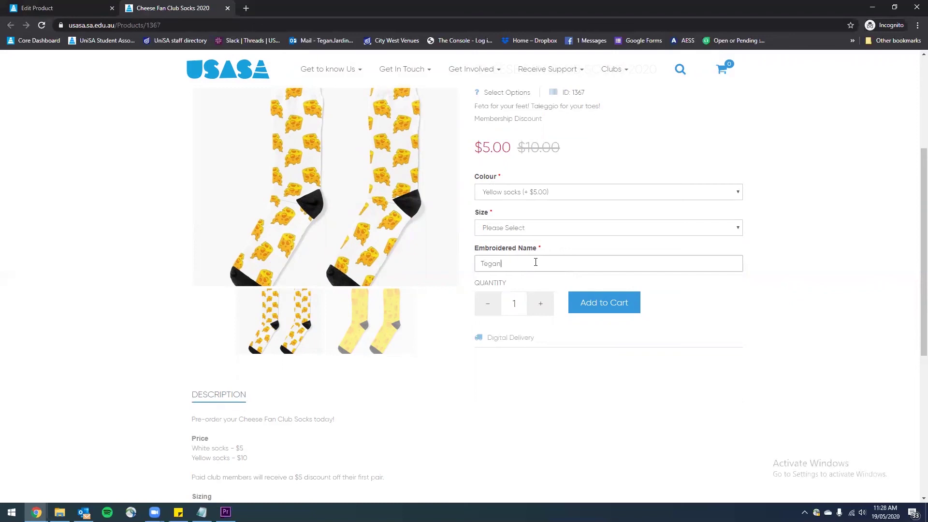
- Try raising and lowering the quantity on the product page, and read through the full description below it
click(541, 313)
triple_click(541, 313)
triple_click(486, 308)
scroll(393, 325, down, 4)
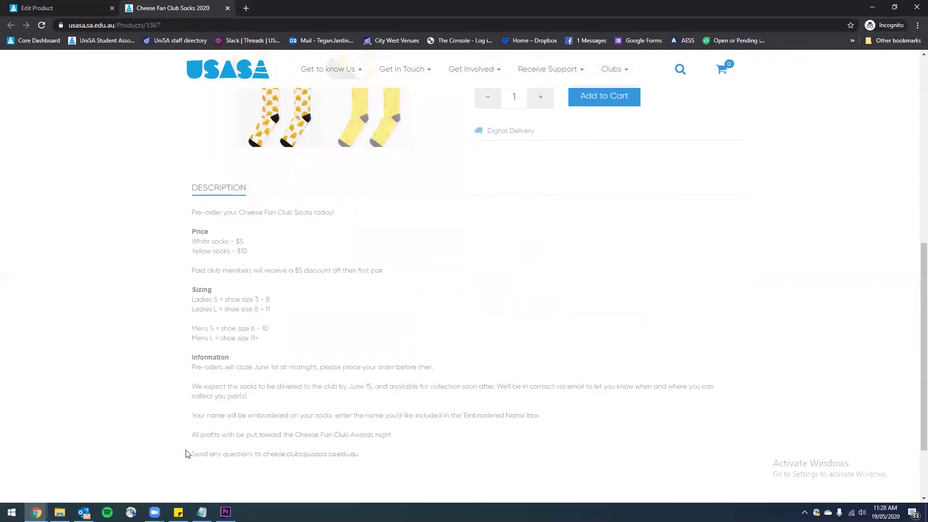
scroll(579, 418, up, 8)
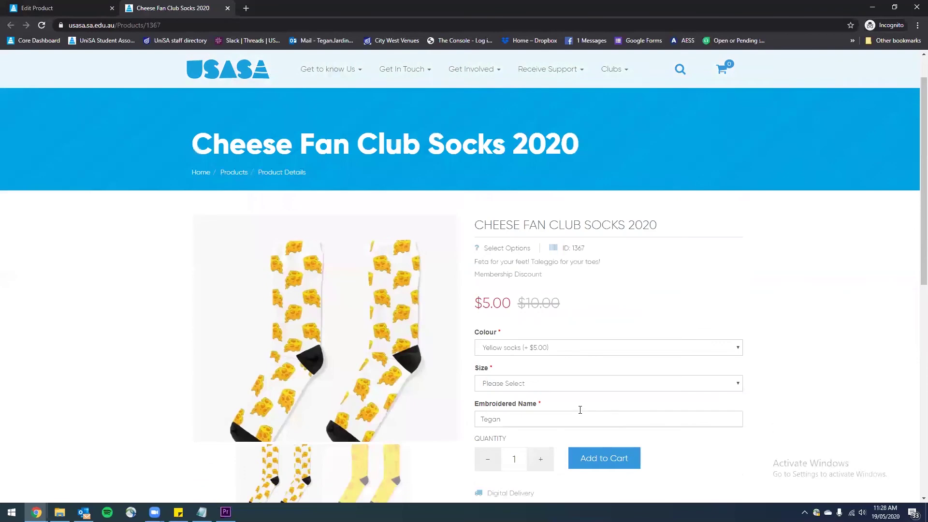
scroll(528, 337, down, 2)
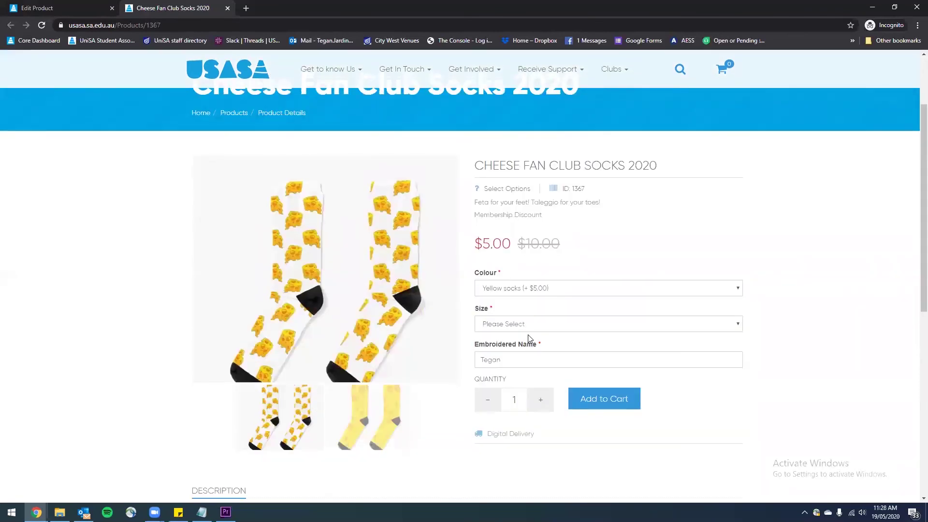
- Choose White socks as the colour and Ladies S as the size, and add one pair to the cart
click(546, 288)
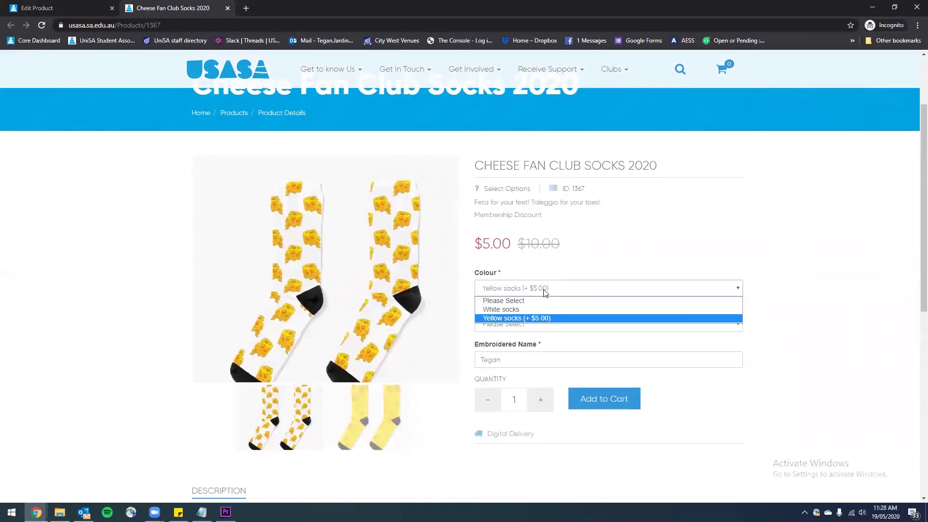
click(522, 310)
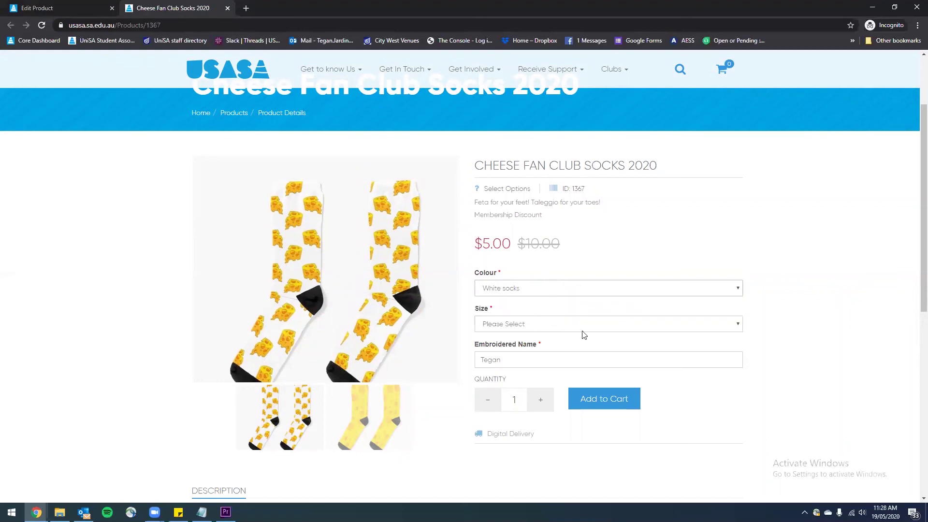
click(526, 325)
click(536, 344)
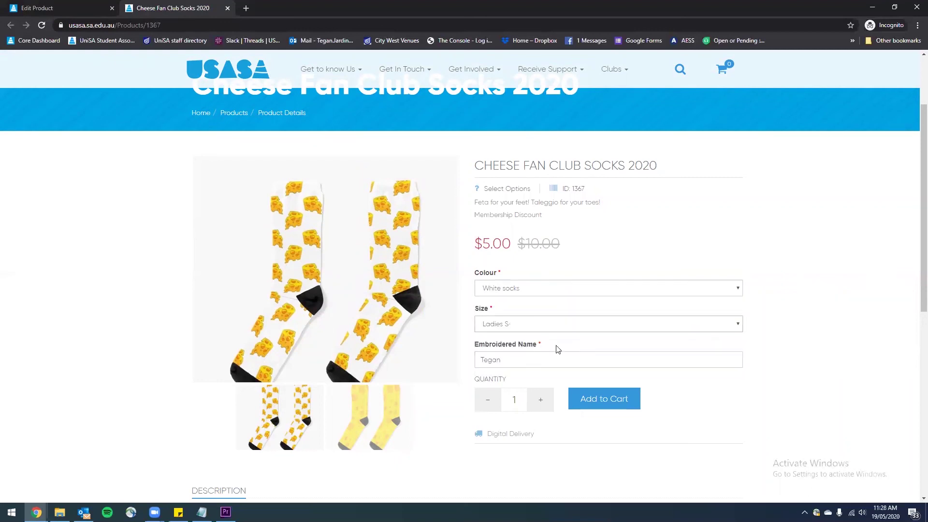
click(600, 400)
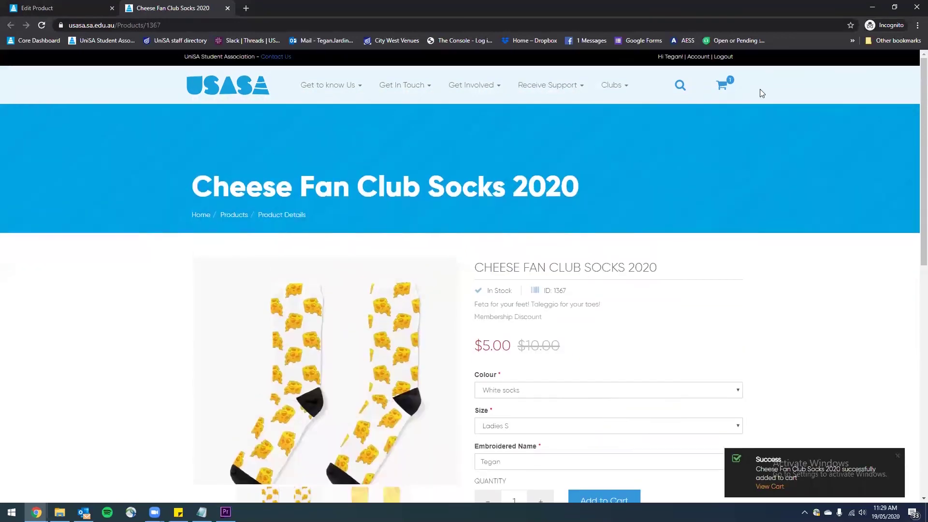
- Check out the cart and complete the order with the prefilled billing details and no special instructions
click(722, 85)
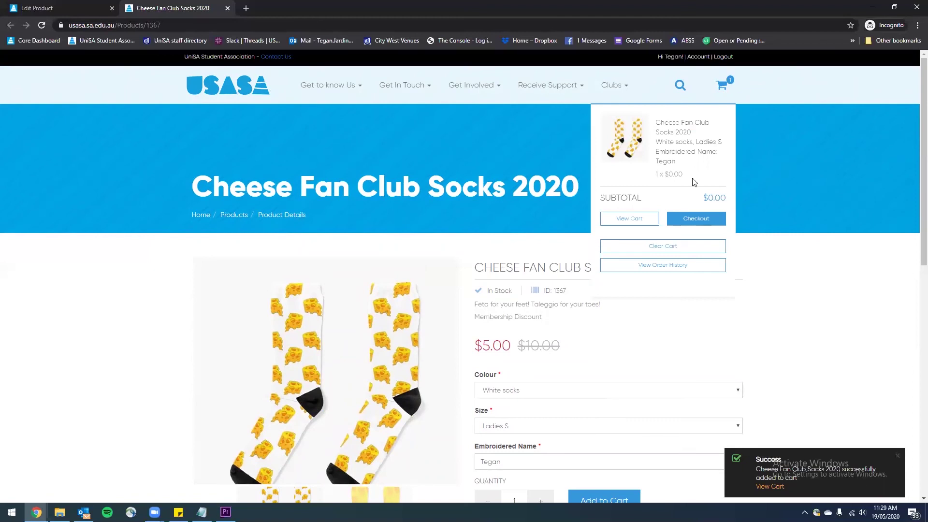
click(711, 223)
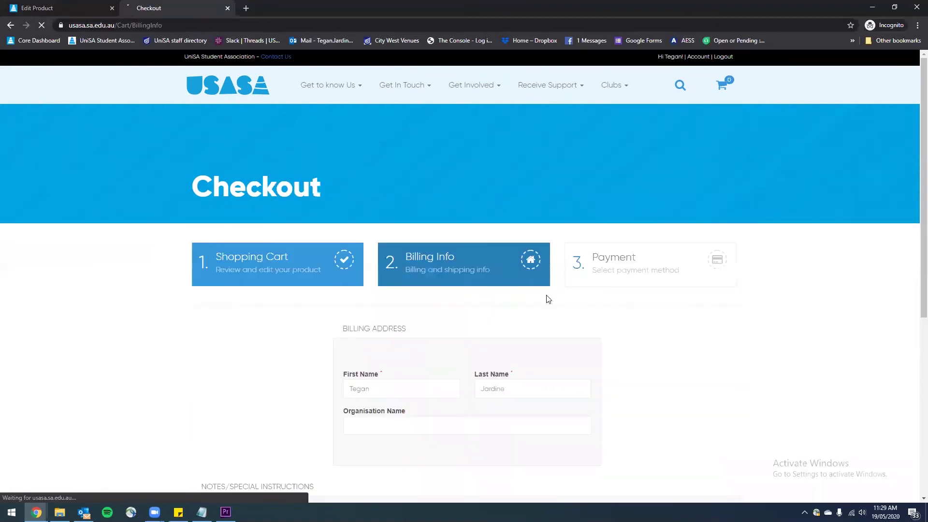
scroll(503, 299, down, 3)
scroll(508, 325, down, 3)
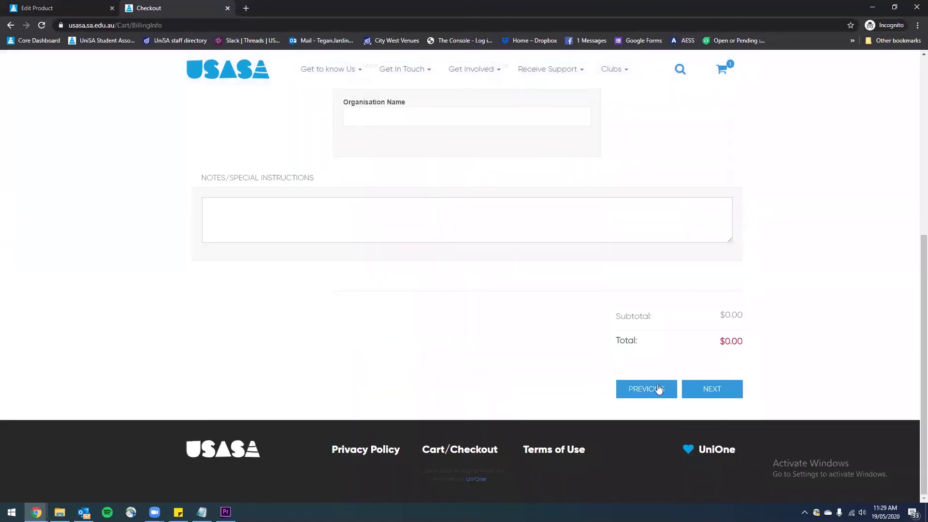
click(715, 390)
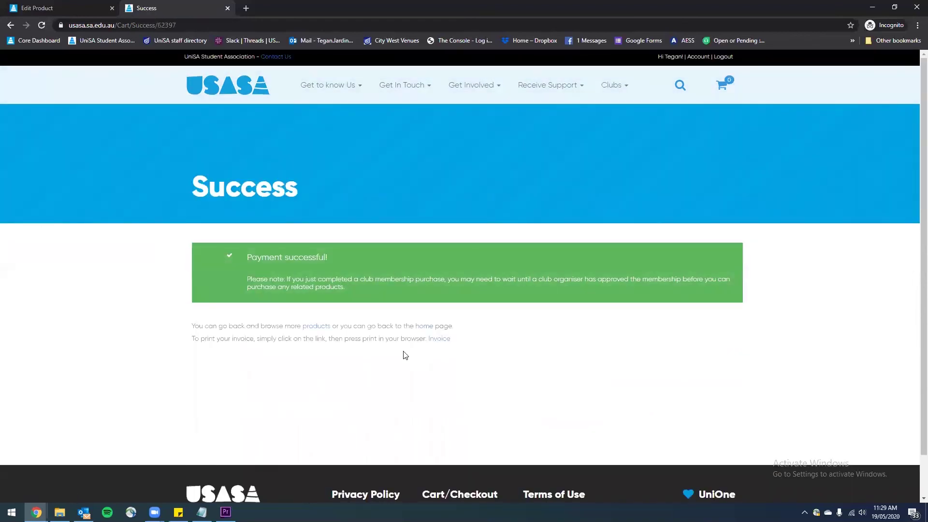
- Return to the product's admin page and review its sales history, including items sold, revenue and the order list
click(35, 7)
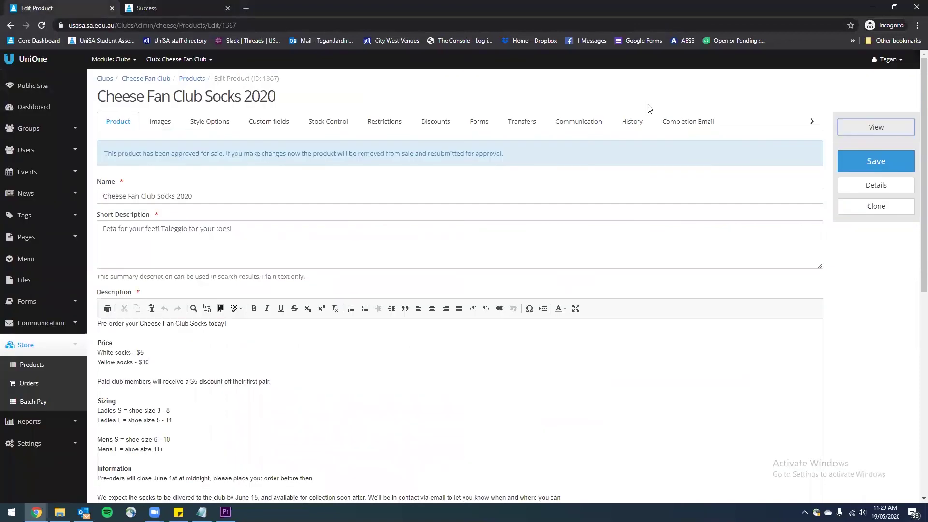
click(634, 122)
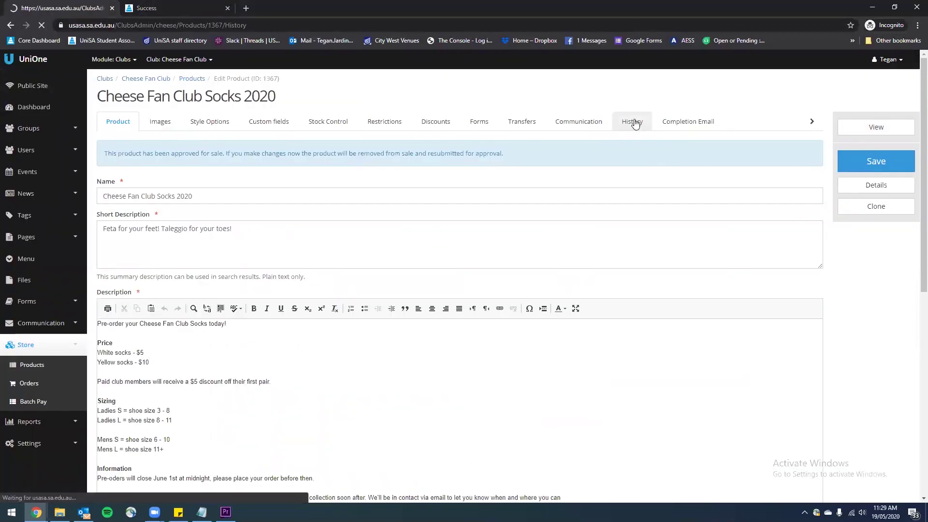
scroll(321, 311, down, 1)
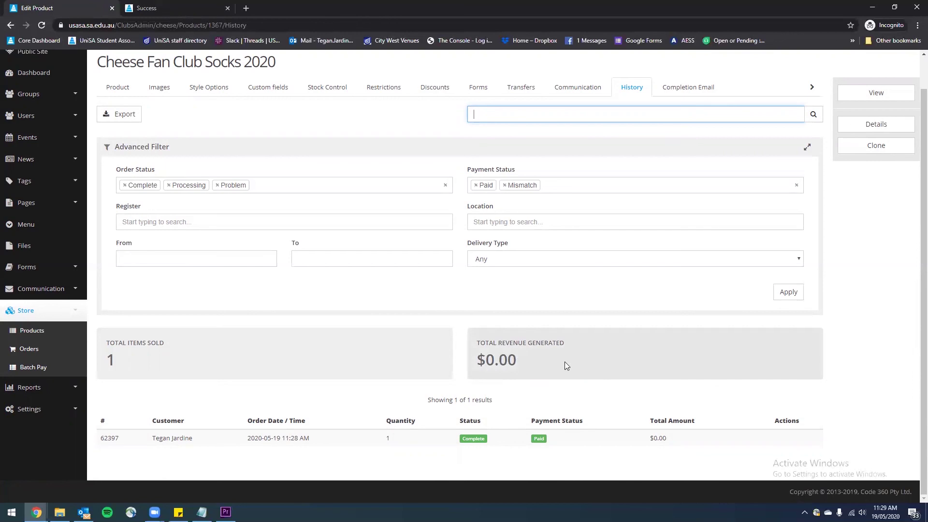
scroll(515, 394, up, 1)
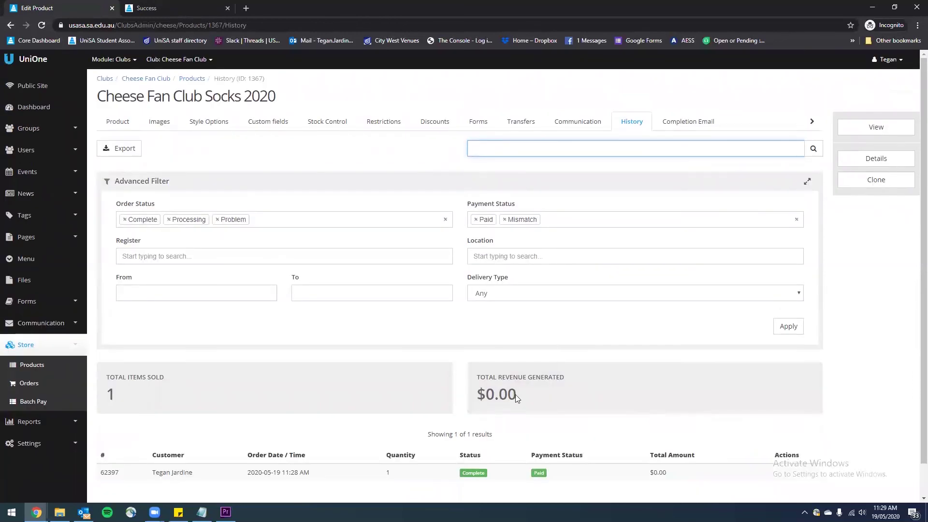
scroll(613, 382, down, 1)
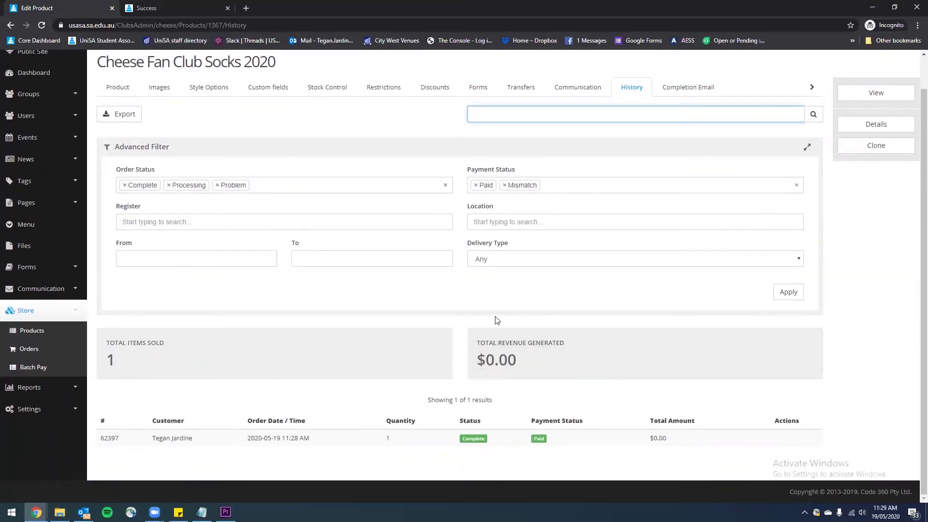
- Export the product's sales history, download the resulting spreadsheet and open it in Excel, dismissing the activation notice
click(121, 121)
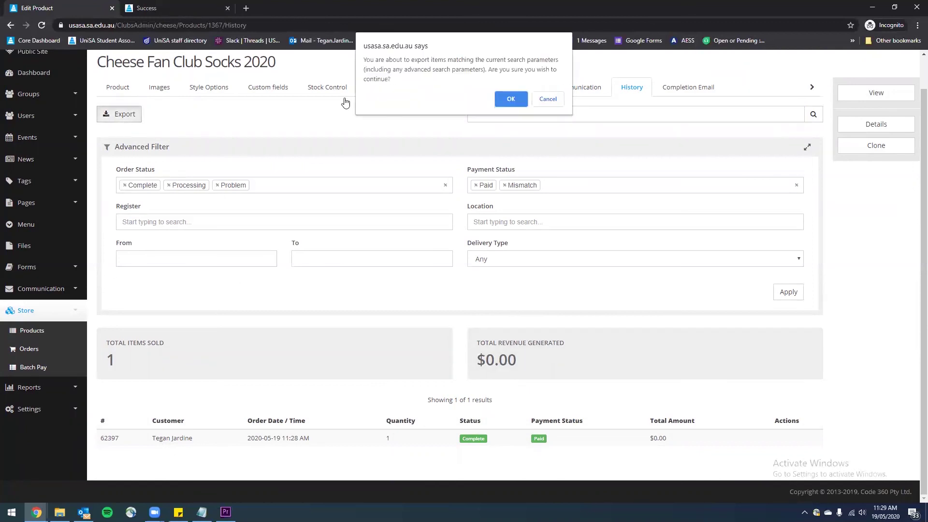
click(511, 99)
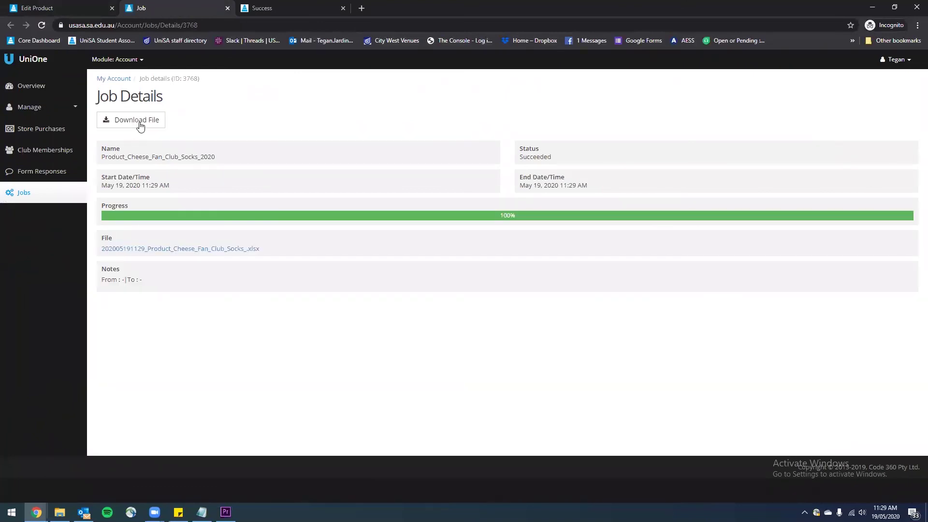
click(130, 120)
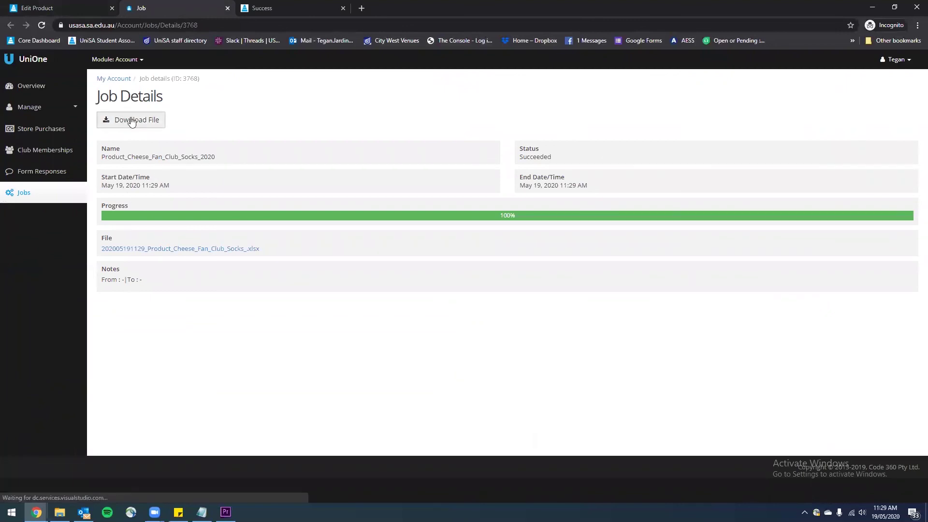
click(55, 491)
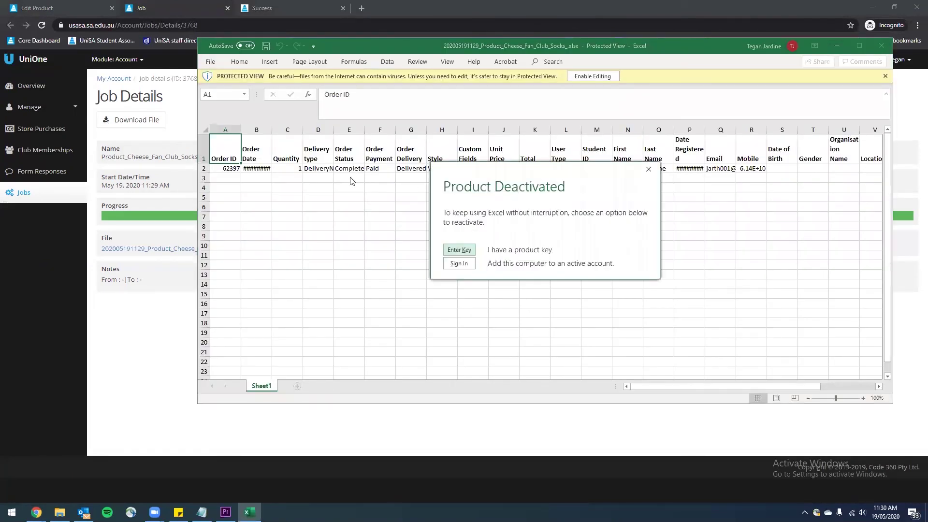
click(648, 169)
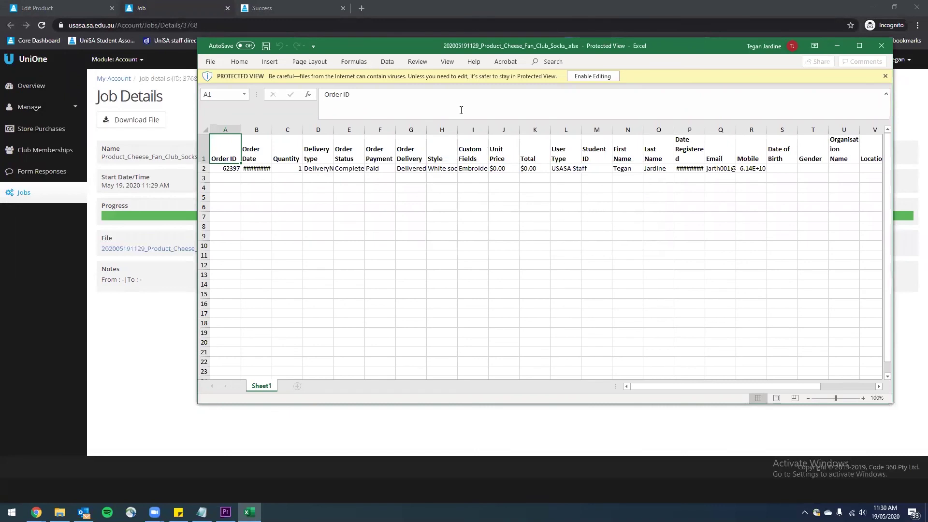
- Widen the Style column in the exported sheet and examine the order's quantity and chosen style
drag(458, 143, 500, 143)
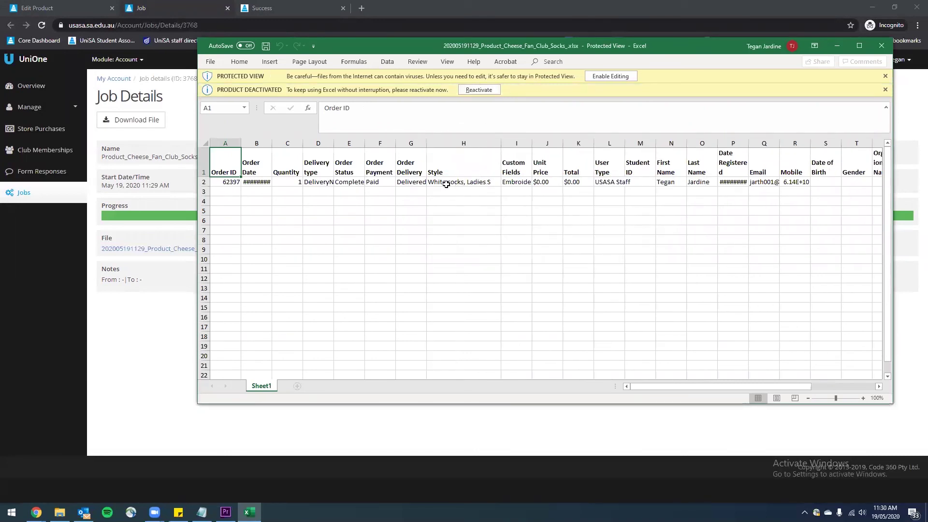
click(445, 184)
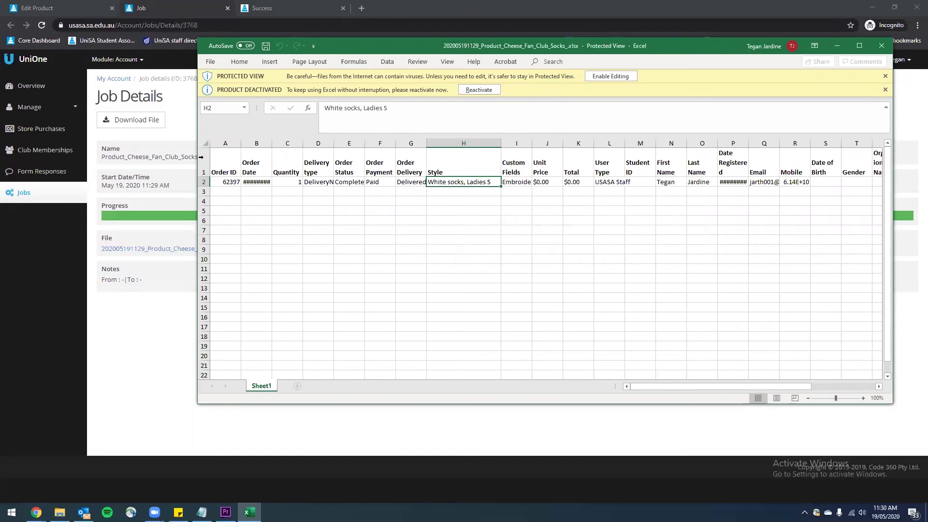
click(285, 174)
click(281, 184)
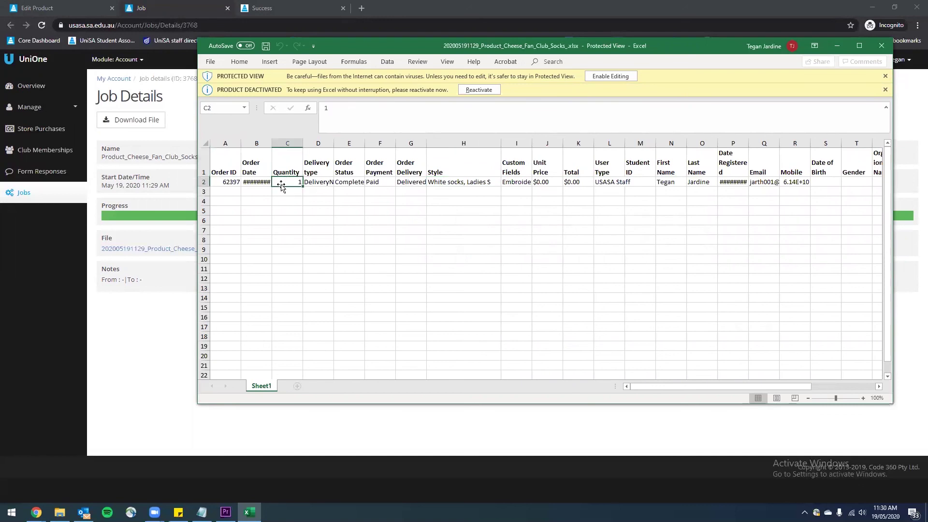
drag(465, 183, 292, 182)
click(294, 184)
click(455, 183)
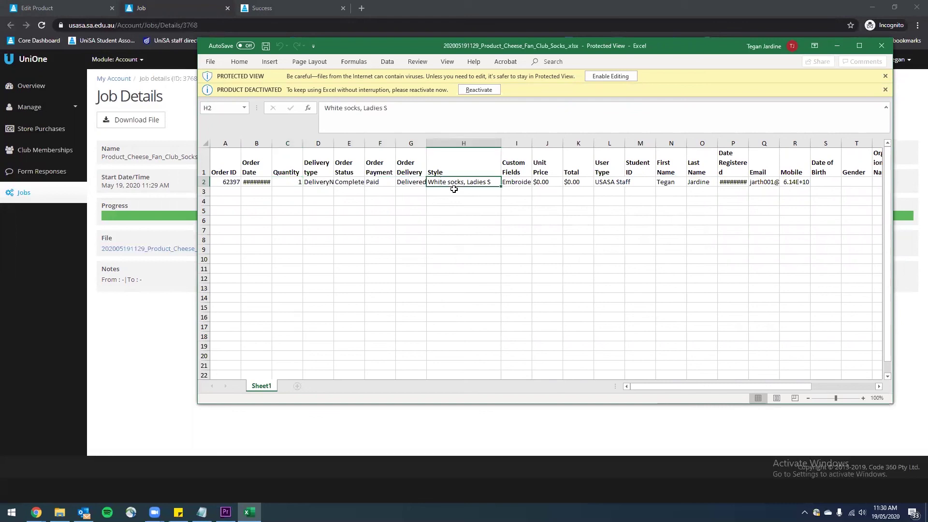
click(455, 190)
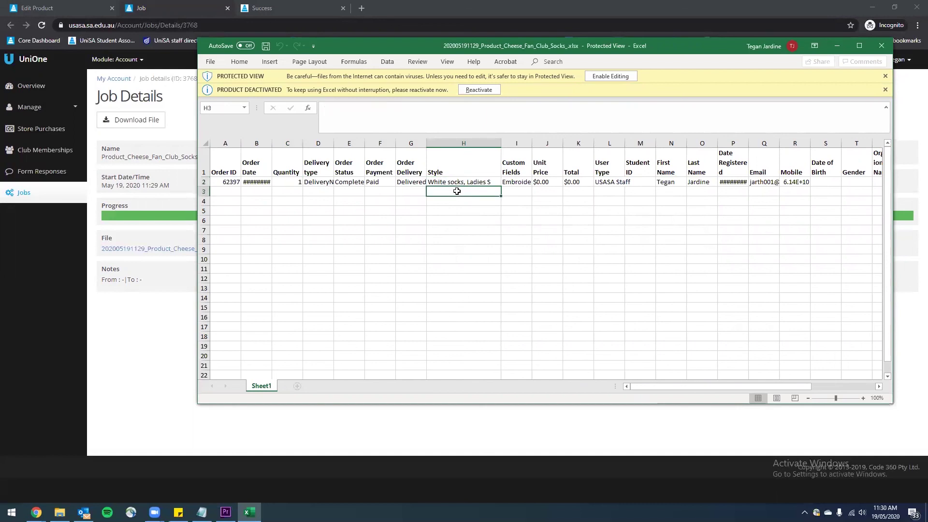
click(466, 181)
key(Down)
- Widen the Custom Fields column and examine the embroidered name, price and buyer detail columns across the order row
drag(535, 142, 611, 144)
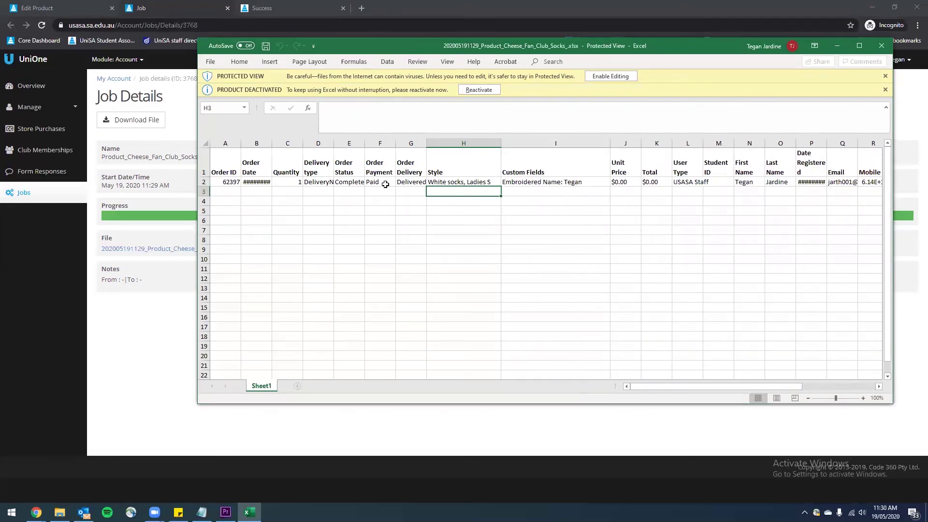
drag(263, 183, 530, 182)
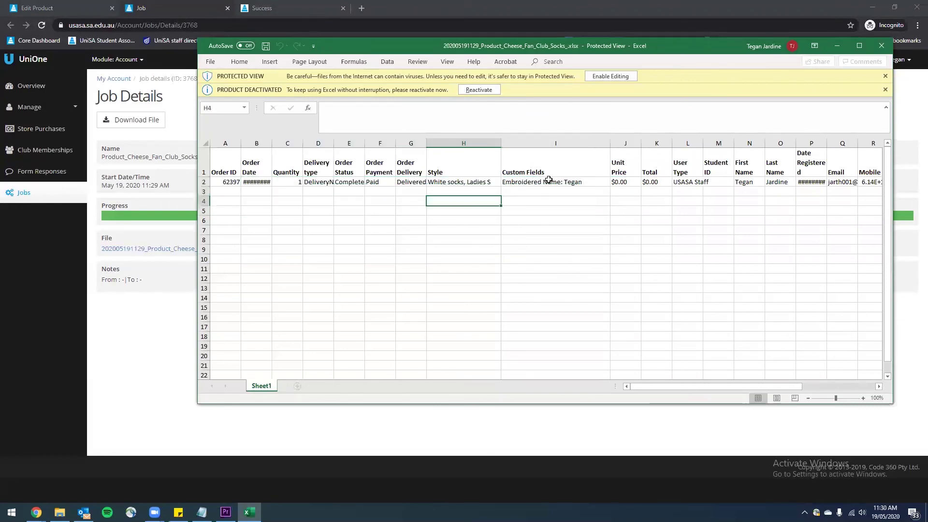
click(575, 182)
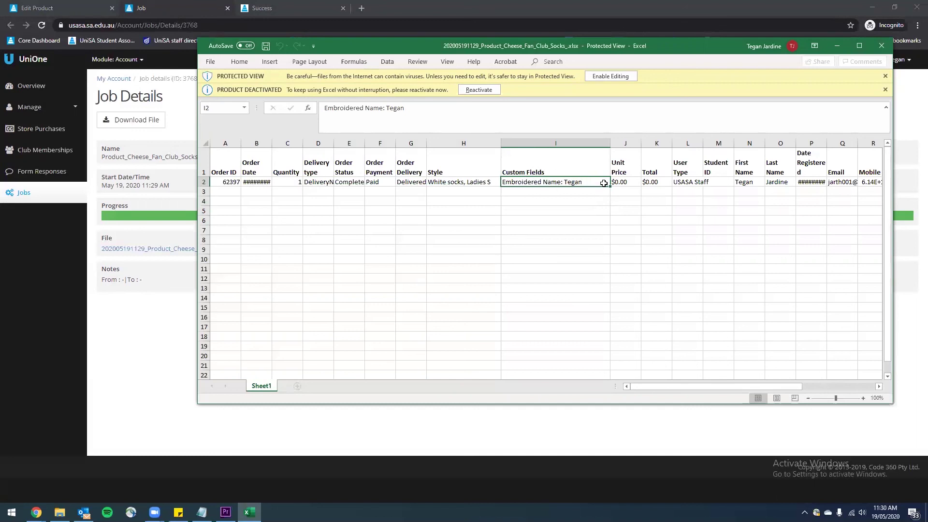
click(569, 205)
drag(555, 183, 653, 183)
scroll(676, 242, right, 5)
click(473, 219)
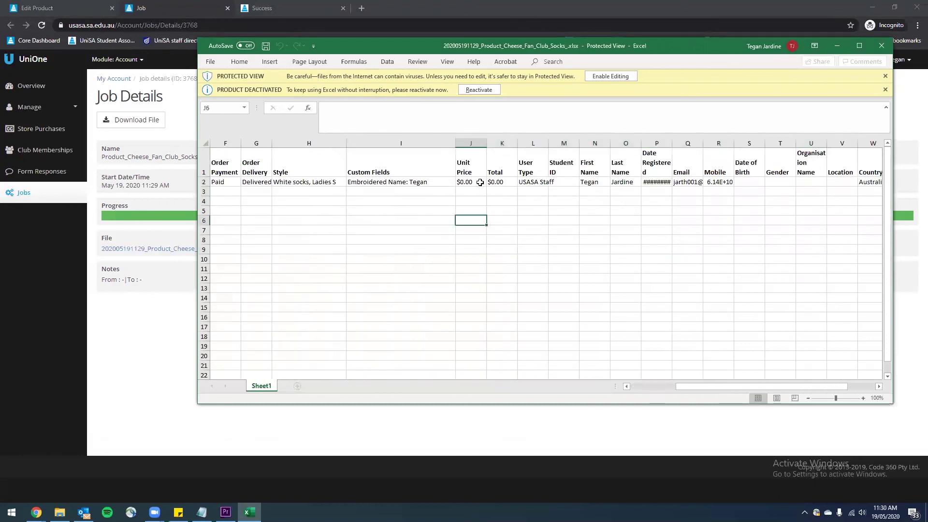
scroll(445, 253, left, 5)
drag(625, 230, 876, 238)
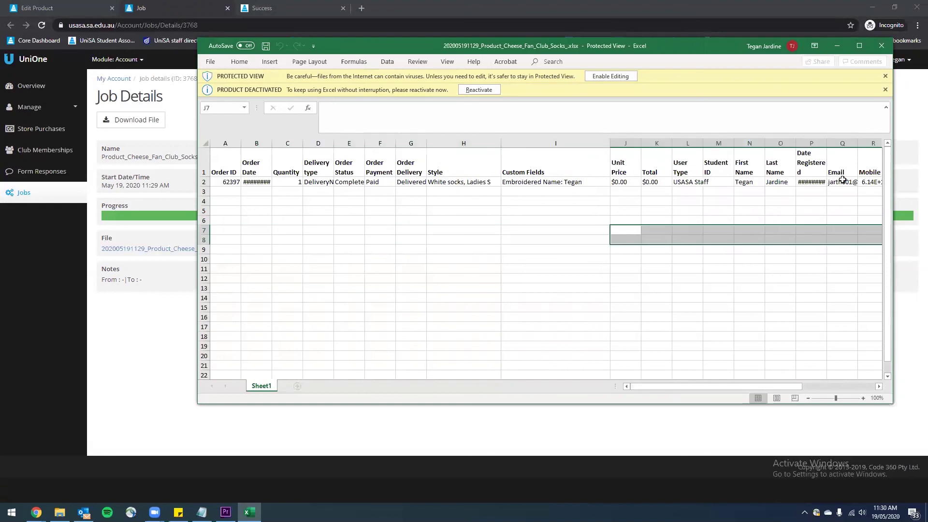
- Close the exported spreadsheet and return to the product's sales history in the browser
click(883, 44)
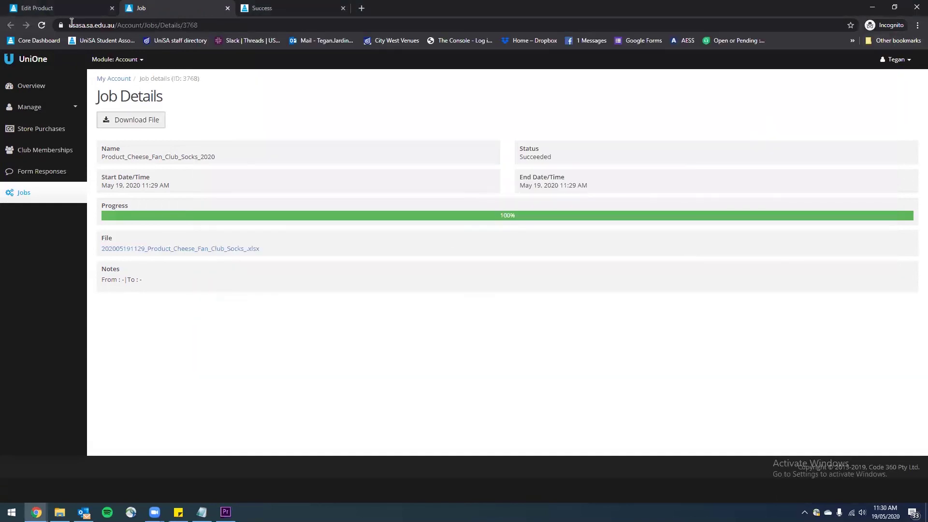
click(61, 6)
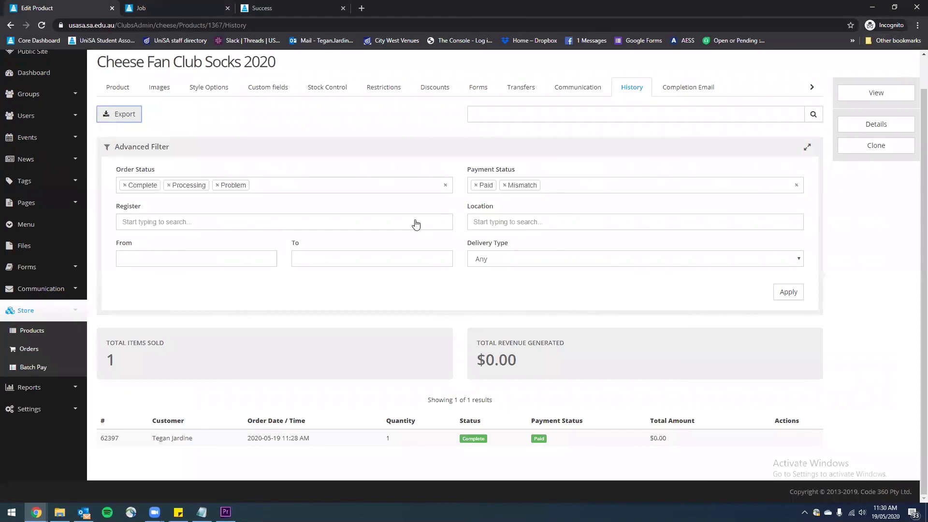